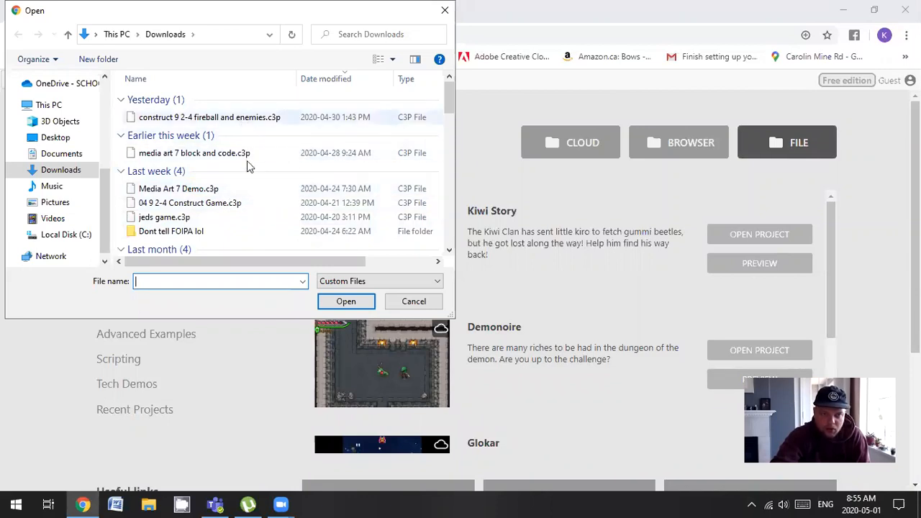
- Open the project file "media art 7 block and code.c3p" from Downloads and display Layout 1
{"action": "left_click", "coordinate": [208, 154]}
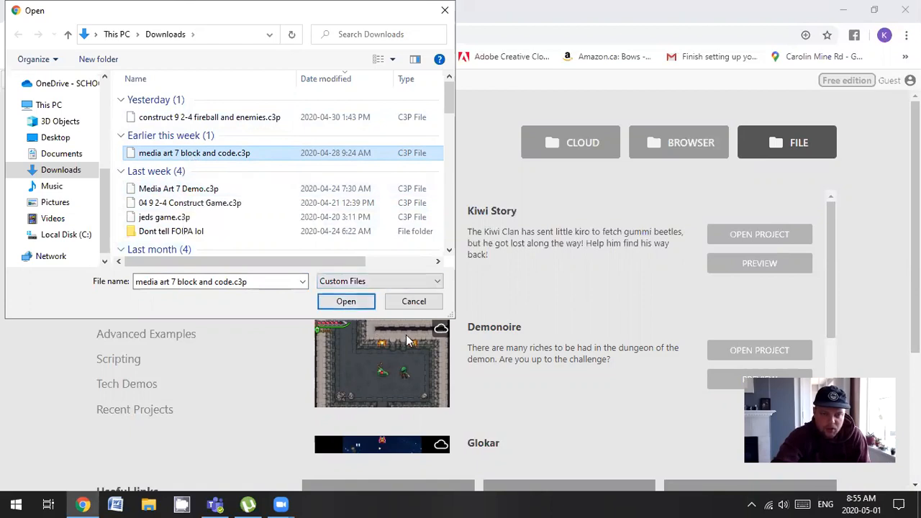
{"action": "left_click", "coordinate": [346, 303]}
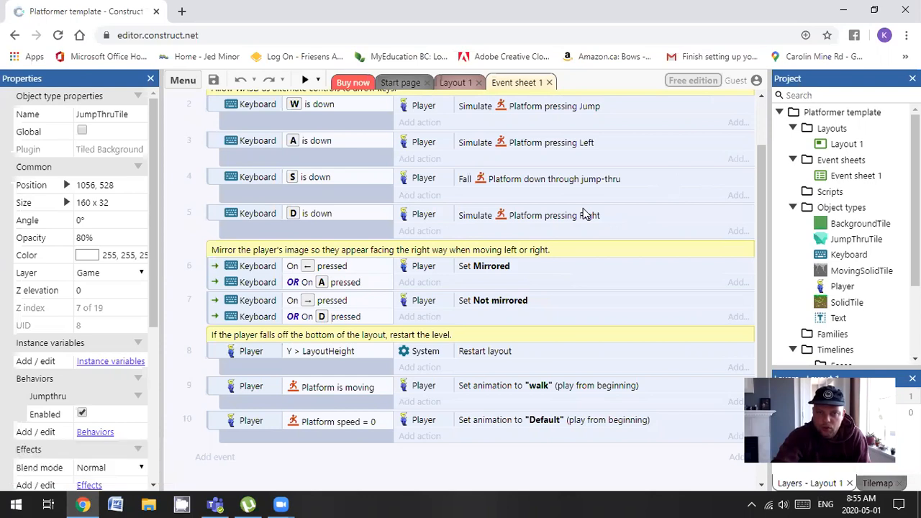
{"action": "scroll", "coordinate": [584, 214], "scroll_direction": "up", "scroll_amount": 1}
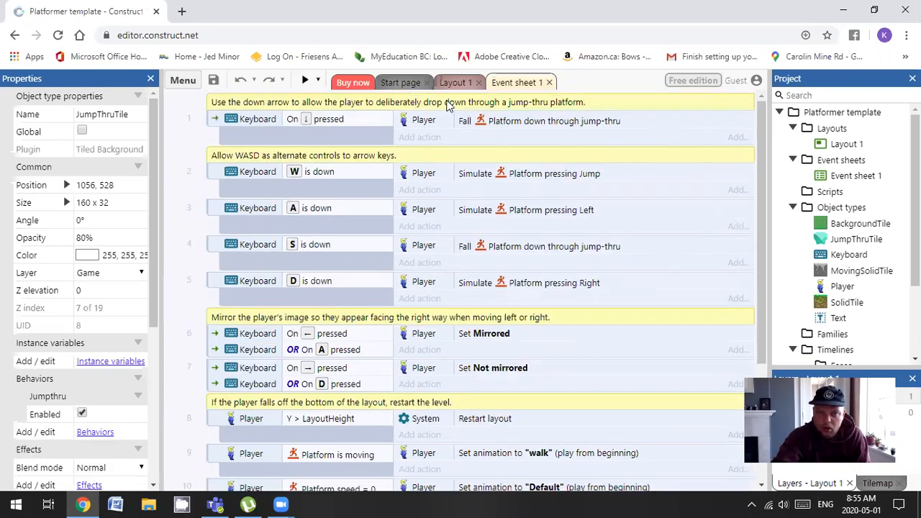
{"action": "left_click", "coordinate": [401, 83]}
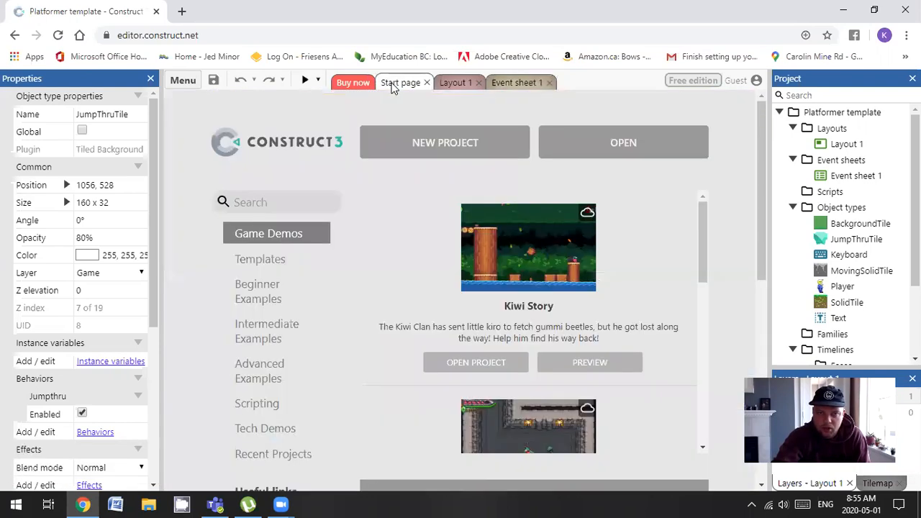
{"action": "left_click", "coordinate": [460, 84]}
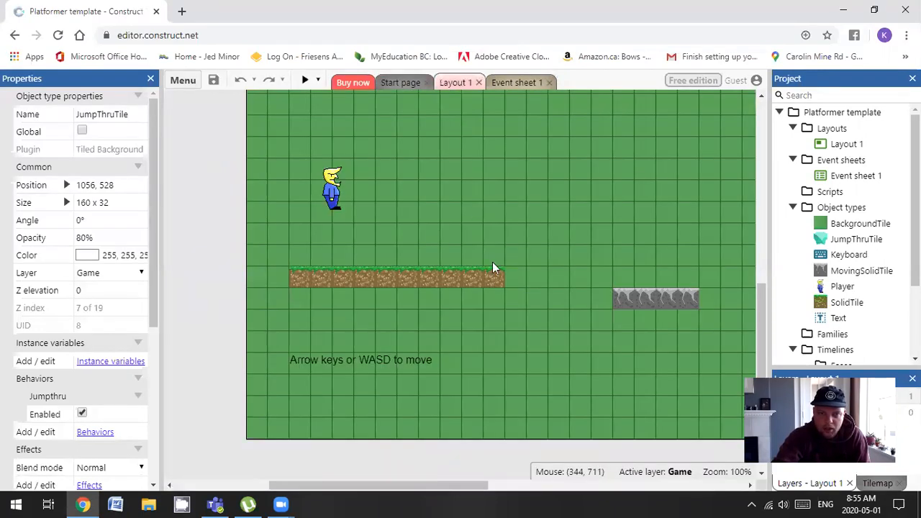
- Stretch the three thin JumpThruTile platforms in the upper-left part of the layout downward to 96 x 34, 96 x 33 and 96 x 32
{"action": "scroll", "coordinate": [517, 269], "scroll_direction": "up", "scroll_amount": 3}
{"action": "scroll", "coordinate": [517, 268], "scroll_direction": "down", "scroll_amount": 2}
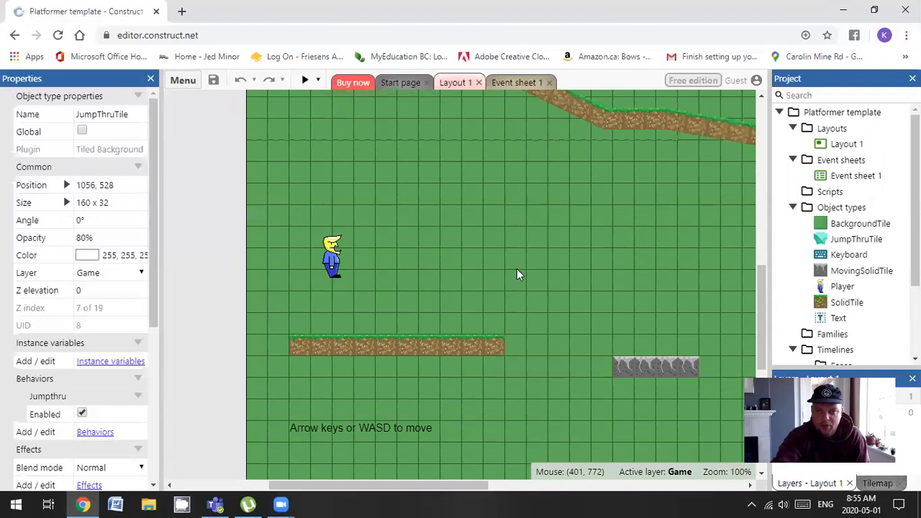
{"action": "scroll", "coordinate": [517, 269], "scroll_direction": "up", "scroll_amount": 5}
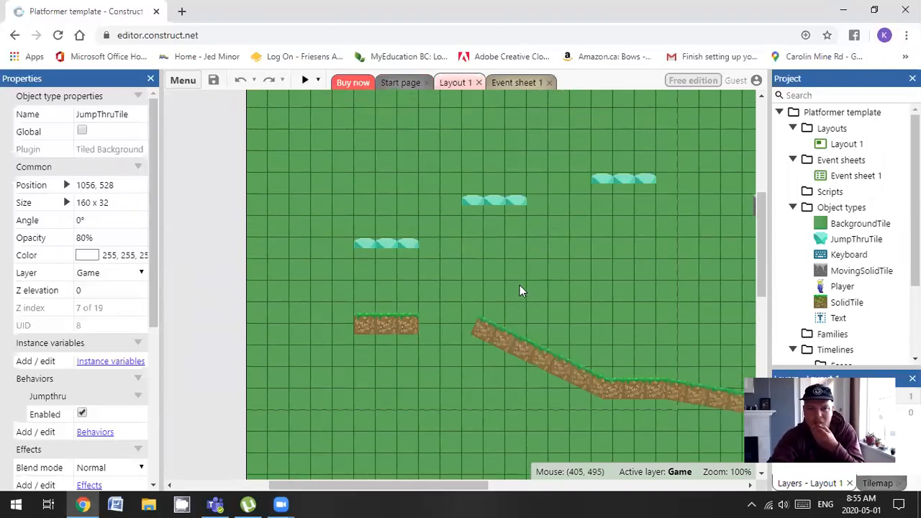
{"action": "scroll", "coordinate": [520, 288], "scroll_direction": "down", "scroll_amount": 2}
{"action": "left_click", "coordinate": [403, 167]}
{"action": "left_click", "coordinate": [395, 180]}
{"action": "left_click_drag", "start_coordinate": [388, 186], "coordinate": [388, 198]}
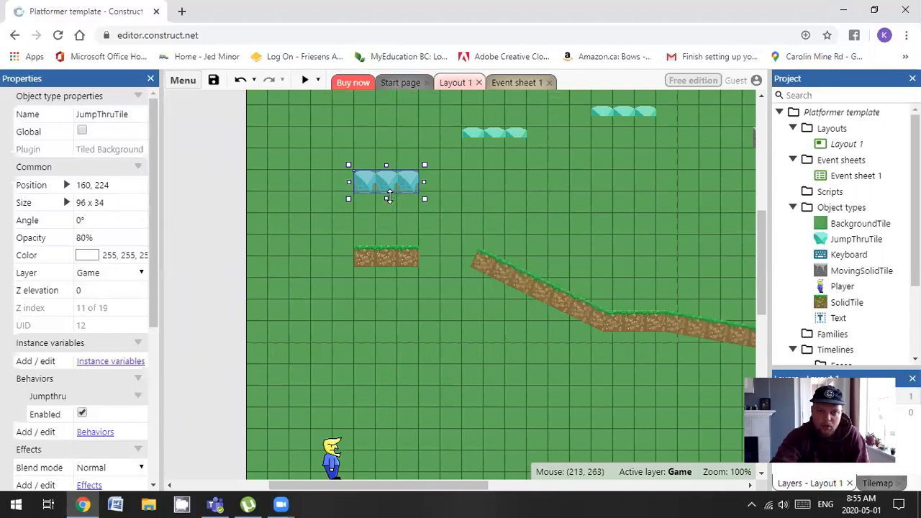
{"action": "left_click", "coordinate": [502, 135]}
{"action": "left_click_drag", "start_coordinate": [492, 147], "coordinate": [492, 156]}
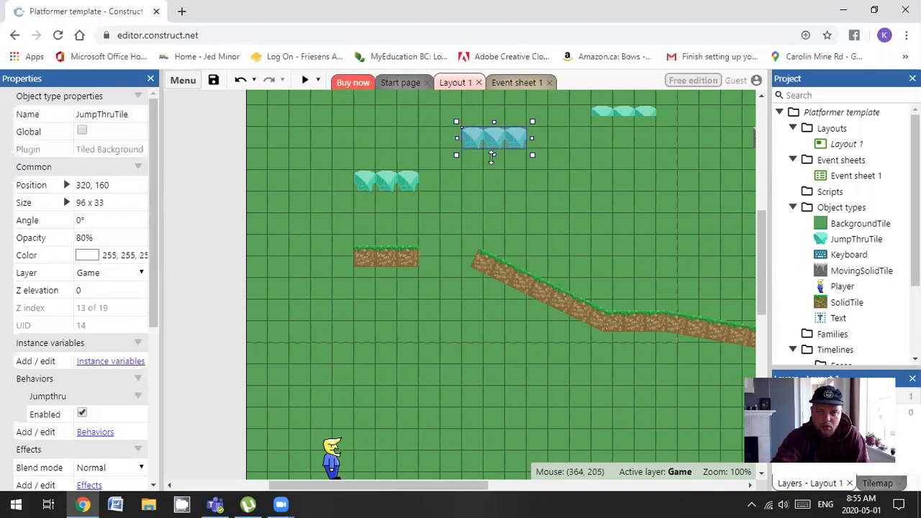
{"action": "left_click", "coordinate": [650, 112]}
{"action": "left_click_drag", "start_coordinate": [622, 121], "coordinate": [623, 132]}
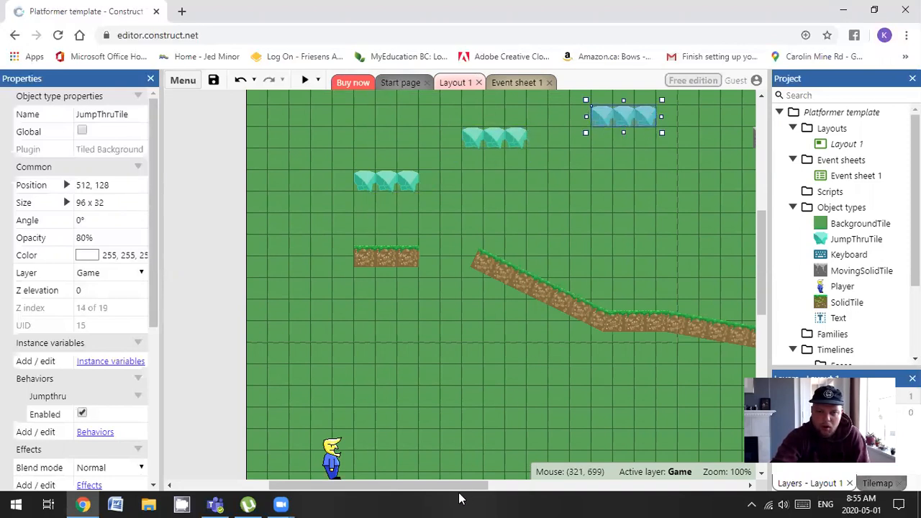
- Stretch the thin JumpThruTile near the layout's upper-right corner to full tile height, and the small MovingSolidTile below it to 96 x 32
{"action": "left_click_drag", "start_coordinate": [456, 487], "coordinate": [594, 488]}
{"action": "scroll", "coordinate": [634, 261], "scroll_direction": "up", "scroll_amount": 3}
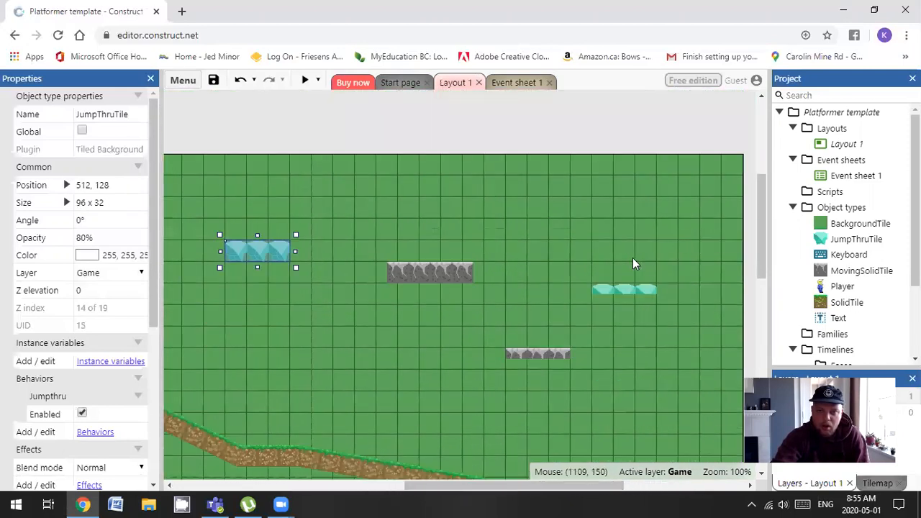
{"action": "scroll", "coordinate": [570, 264], "scroll_direction": "down", "scroll_amount": 3}
{"action": "scroll", "coordinate": [569, 264], "scroll_direction": "up", "scroll_amount": 1}
{"action": "left_click", "coordinate": [630, 158]}
{"action": "mouse_move", "coordinate": [625, 176]}
{"action": "left_mouse_down"}
{"action": "mouse_move", "coordinate": [625, 195]}
{"action": "mouse_move", "coordinate": [626, 179]}
{"action": "left_mouse_up"}
{"action": "left_click", "coordinate": [541, 221]}
{"action": "left_click_drag", "start_coordinate": [538, 226], "coordinate": [548, 242]}
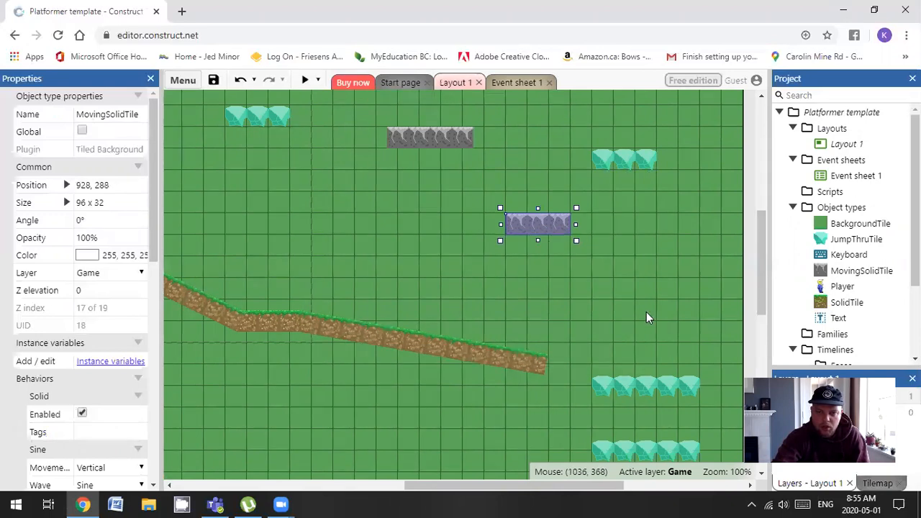
{"action": "scroll", "coordinate": [646, 312], "scroll_direction": "down", "scroll_amount": 4}
{"action": "left_click", "coordinate": [642, 120]}
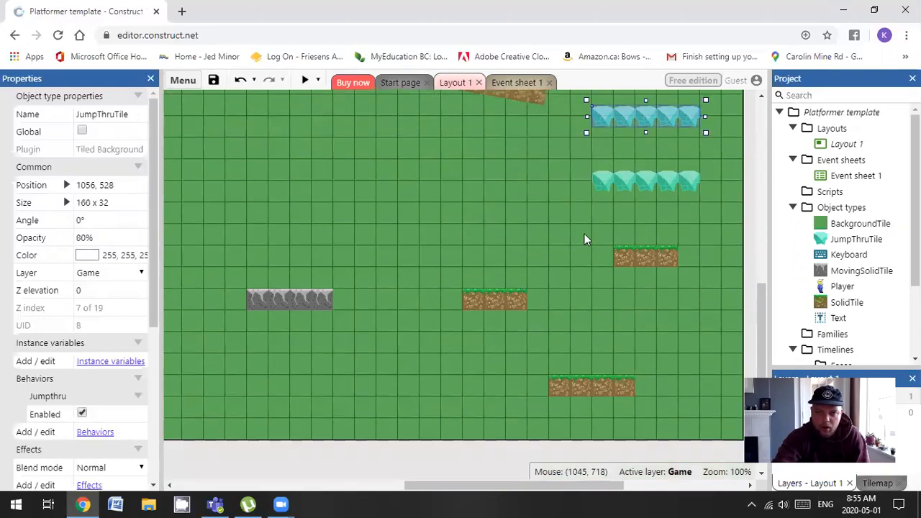
- Clear the BackgroundTile image and flood-fill it with light blue (RGB 105, 225, 249)
{"action": "left_click", "coordinate": [460, 238]}
{"action": "left_click_drag", "start_coordinate": [424, 486], "coordinate": [248, 486]}
{"action": "left_click", "coordinate": [233, 235]}
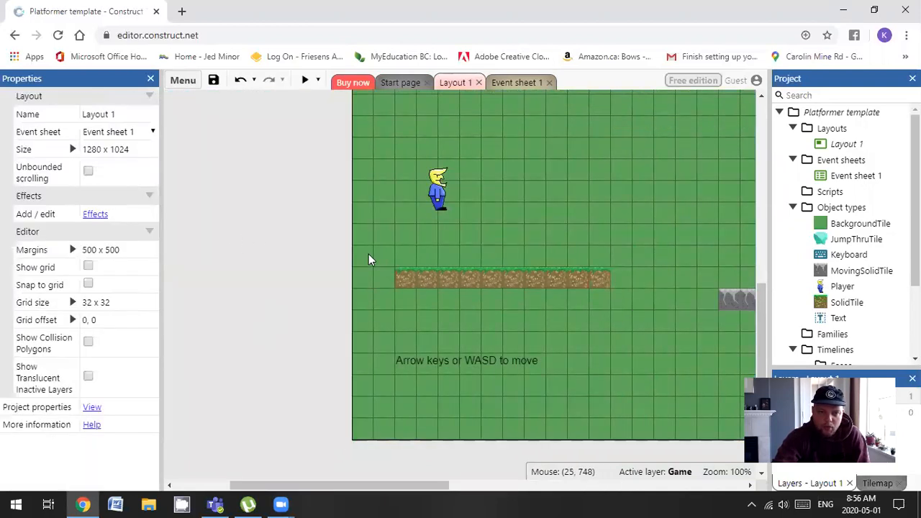
{"action": "left_click", "coordinate": [541, 200]}
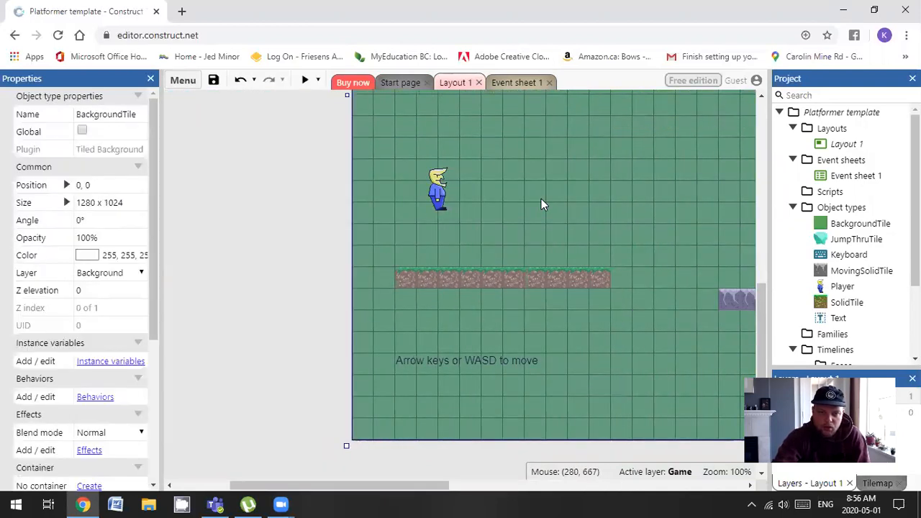
{"action": "double_click", "coordinate": [541, 202]}
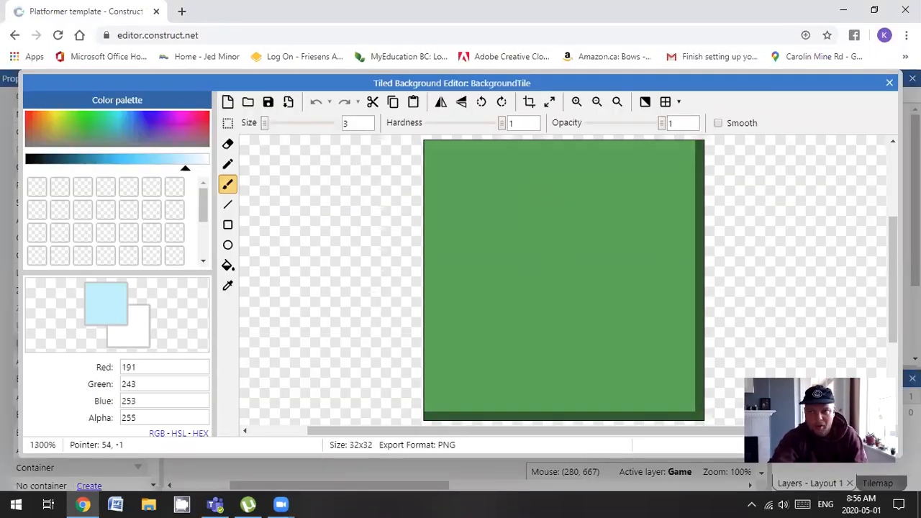
{"action": "left_click", "coordinate": [227, 105]}
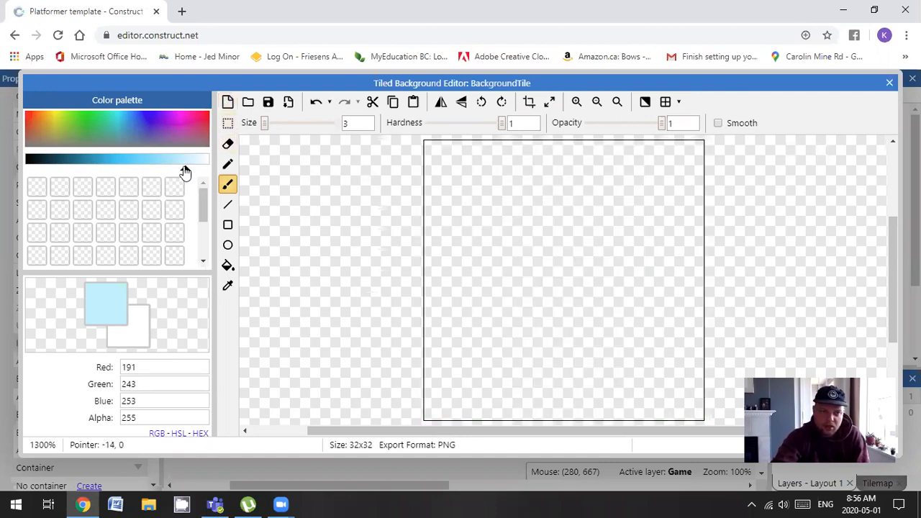
{"action": "left_click", "coordinate": [153, 159]}
{"action": "left_click", "coordinate": [227, 265]}
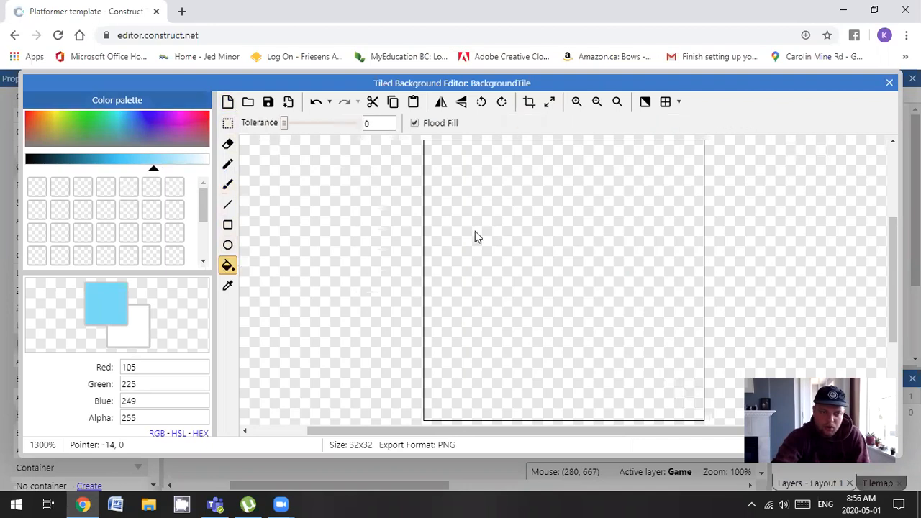
{"action": "left_click", "coordinate": [475, 237]}
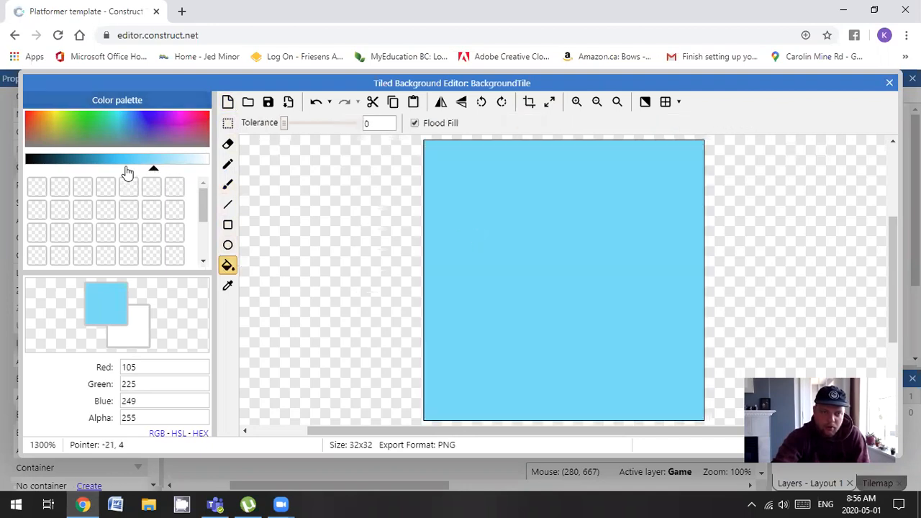
- Brush a freehand darker blue shape (RGB 7, 183, 218) onto the background tile image and return to the layout to see the repeated pattern
{"action": "left_click", "coordinate": [107, 159]}
{"action": "left_click", "coordinate": [227, 184]}
{"action": "mouse_move", "coordinate": [626, 256]}
{"action": "left_mouse_down"}
{"action": "mouse_move", "coordinate": [611, 257]}
{"action": "mouse_move", "coordinate": [595, 290]}
{"action": "mouse_move", "coordinate": [603, 307]}
{"action": "left_mouse_up"}
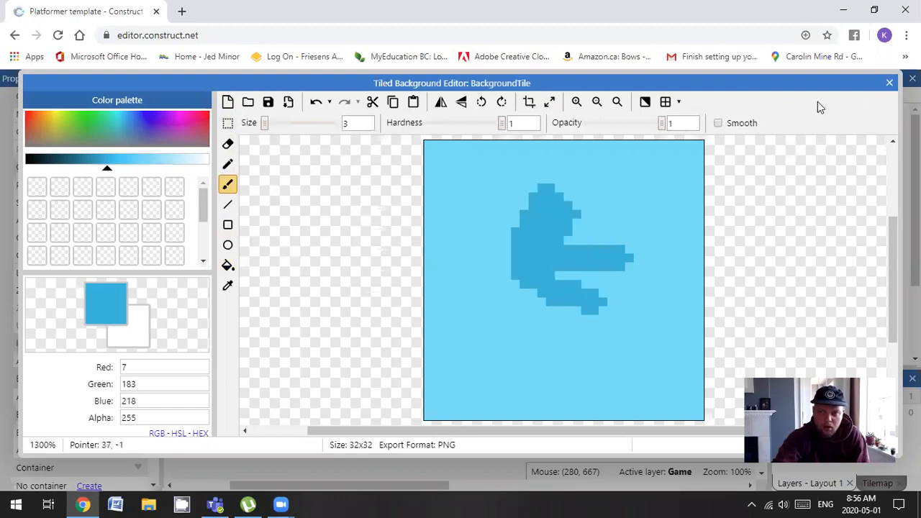
{"action": "left_click", "coordinate": [890, 83]}
{"action": "scroll", "coordinate": [636, 226], "scroll_direction": "up", "scroll_amount": 4}
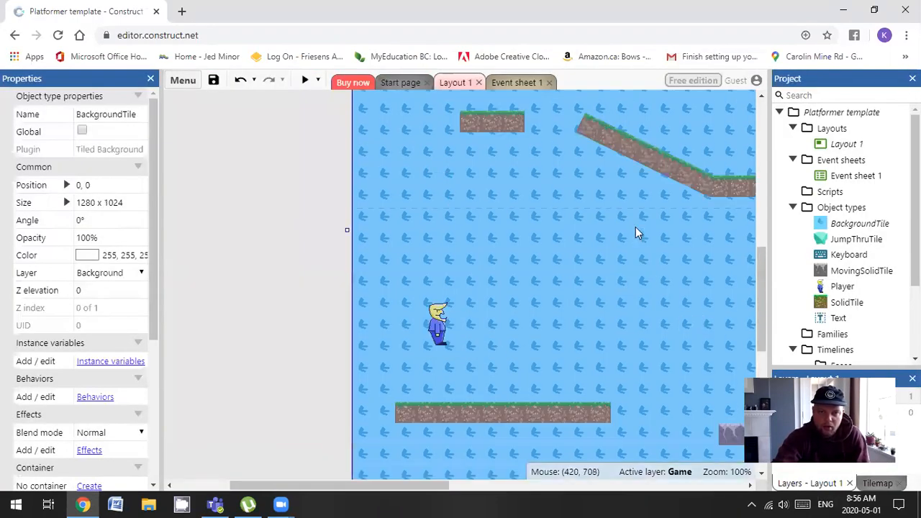
{"action": "scroll", "coordinate": [636, 227], "scroll_direction": "up", "scroll_amount": 2}
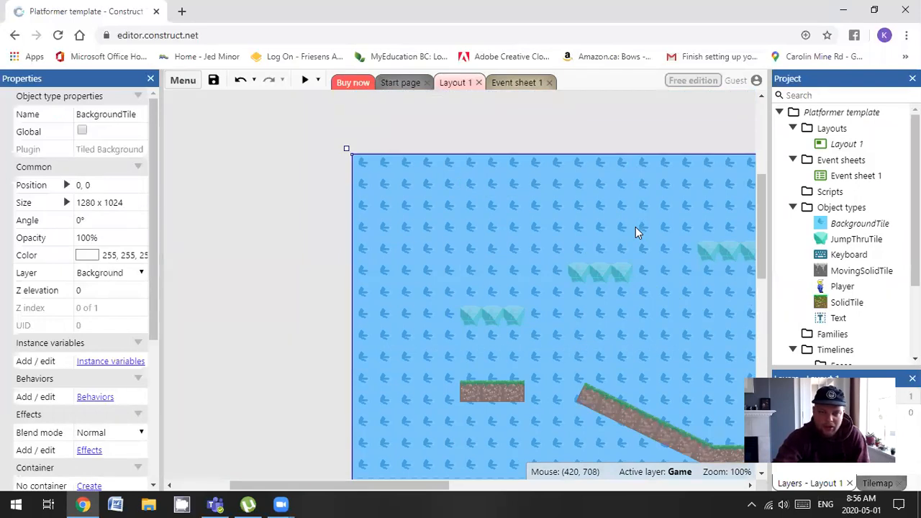
- Resize the BackgroundTile image canvas to 1280 x 1024 pixels with the image stretched
{"action": "left_click", "coordinate": [315, 242]}
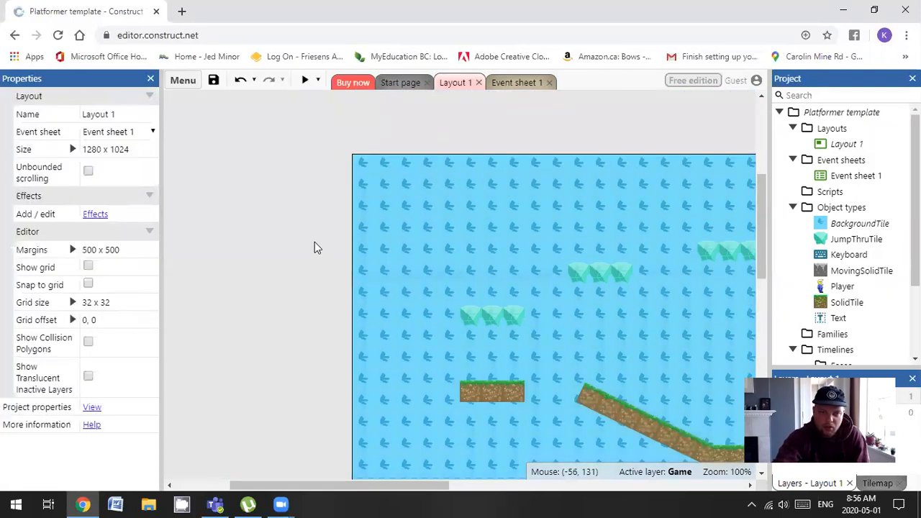
{"action": "left_click", "coordinate": [432, 213]}
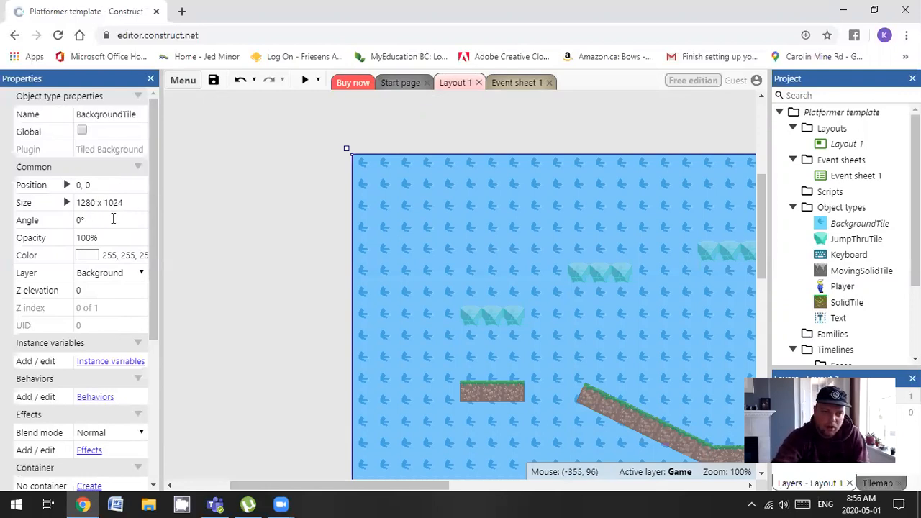
{"action": "double_click", "coordinate": [417, 232]}
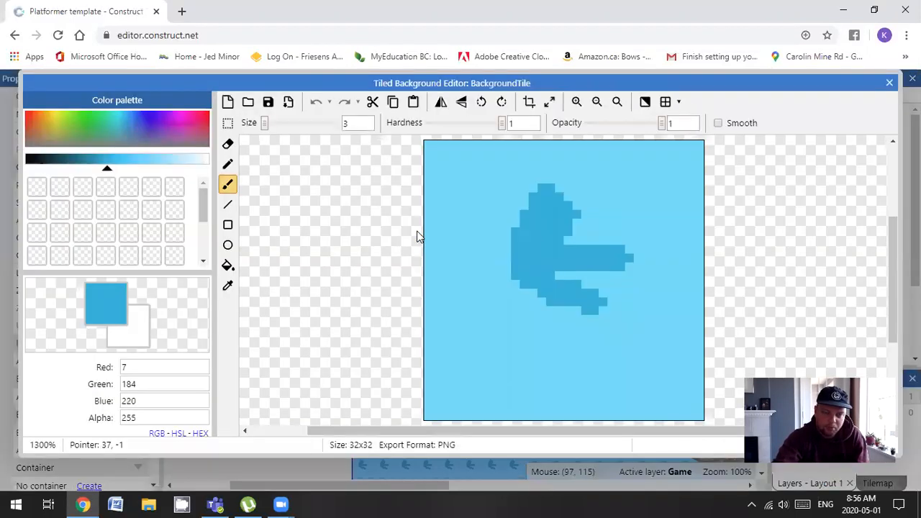
{"action": "left_click", "coordinate": [550, 101]}
{"action": "key", "text": "ctrl+a"}
{"action": "type", "text": "1280"}
{"action": "left_click_drag", "start_coordinate": [486, 241], "coordinate": [413, 232]}
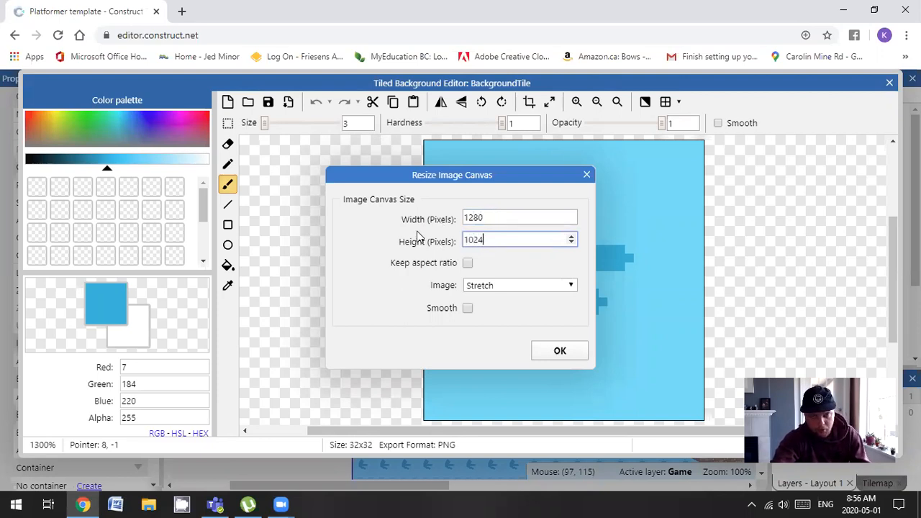
{"action": "left_click", "coordinate": [562, 352]}
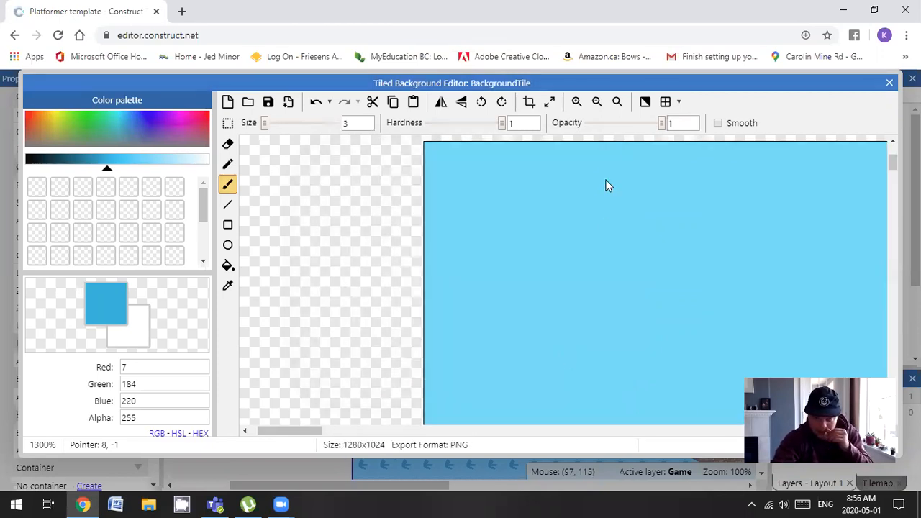
- Erase the entire enlarged background image to leave a blank 1280 x 1024 canvas, showing it whole at 25% zoom
{"action": "left_click", "coordinate": [597, 102]}
{"action": "left_click", "coordinate": [597, 101]}
{"action": "left_click", "coordinate": [596, 102]}
{"action": "left_click", "coordinate": [597, 102]}
{"action": "left_click", "coordinate": [596, 101]}
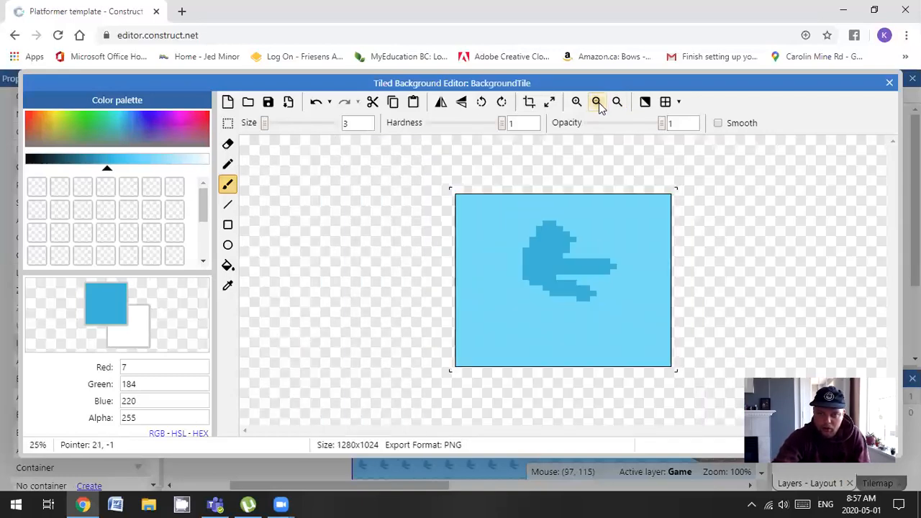
{"action": "left_click", "coordinate": [577, 101]}
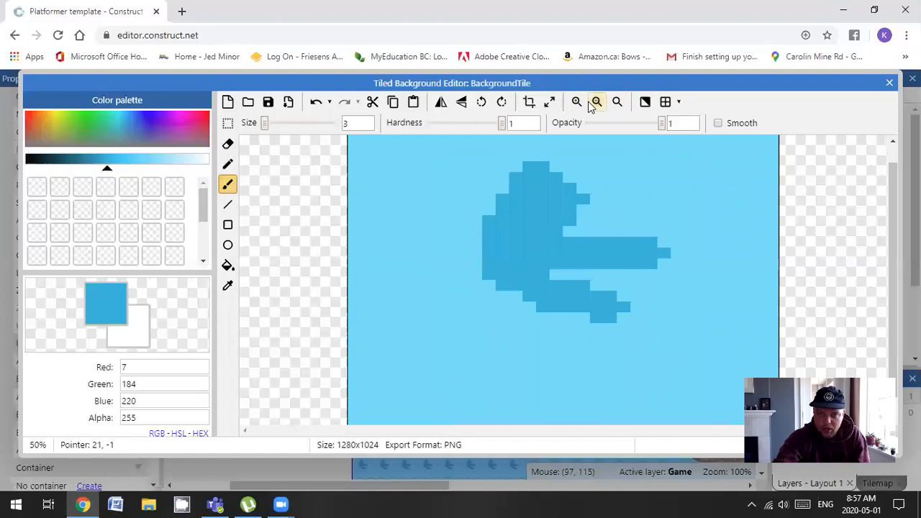
{"action": "left_click", "coordinate": [596, 101]}
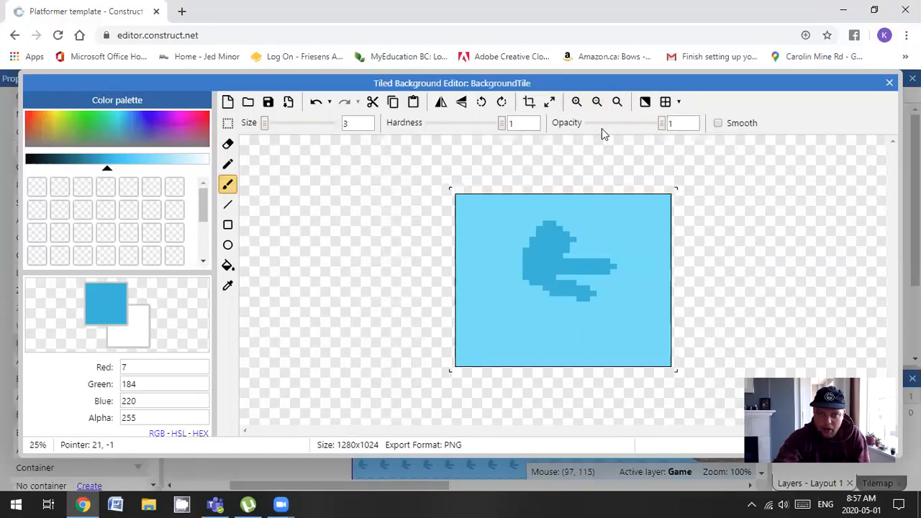
{"action": "left_click", "coordinate": [228, 102]}
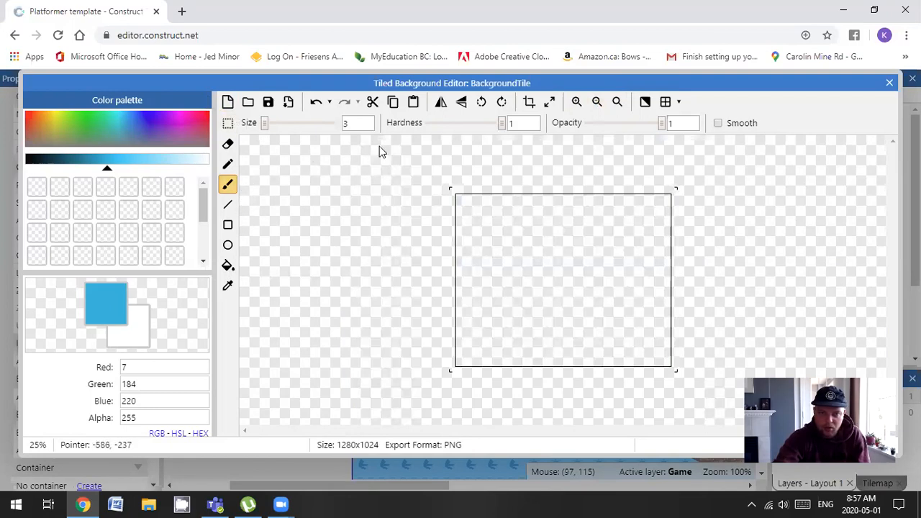
- Set the brush size to 500 and its hardness to 0
{"action": "left_click_drag", "start_coordinate": [358, 124], "coordinate": [316, 127]}
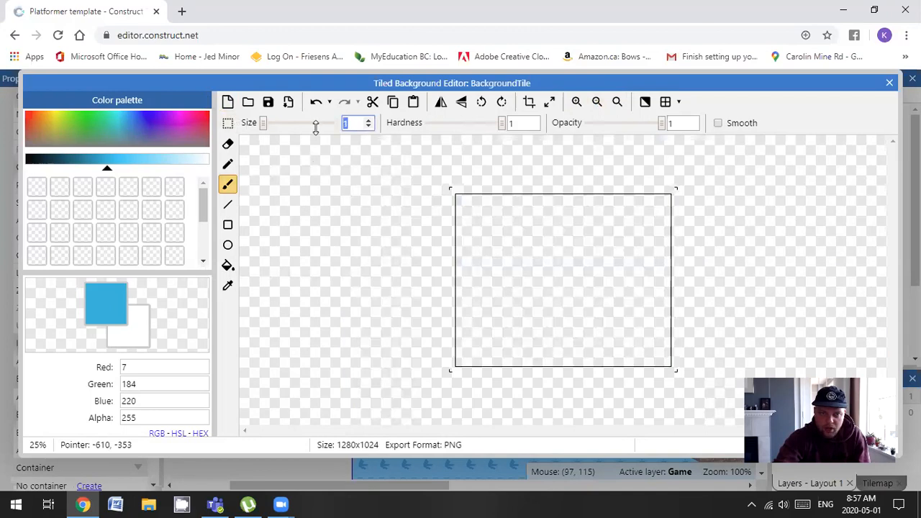
{"action": "type", "text": "5"}
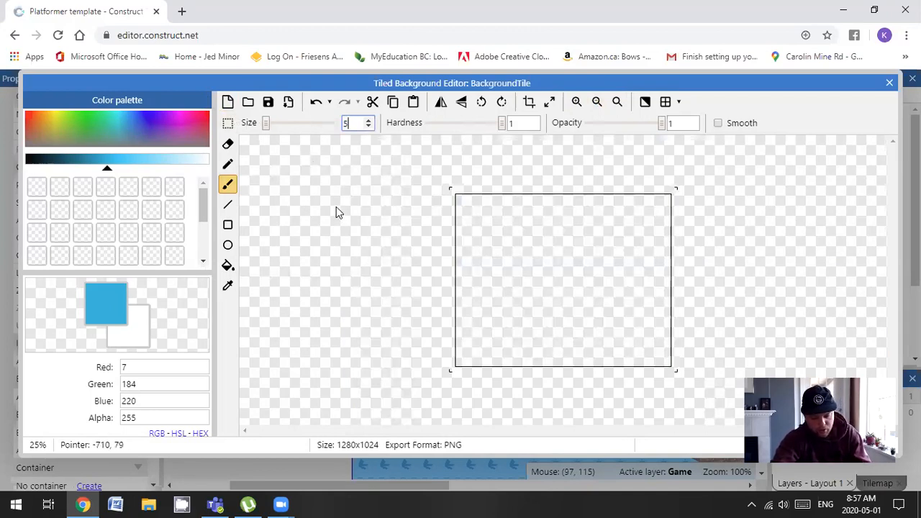
{"action": "type", "text": "00"}
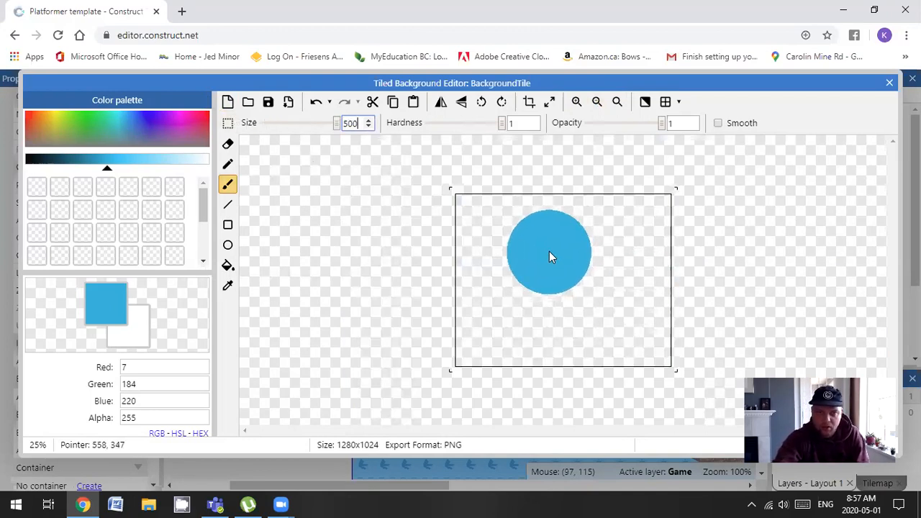
{"action": "left_click_drag", "start_coordinate": [502, 123], "coordinate": [368, 131]}
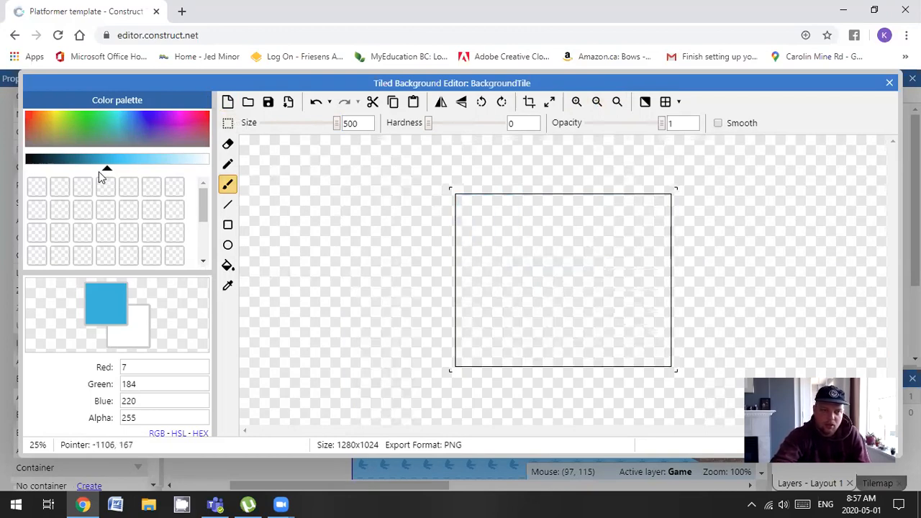
- Fill the whole blank canvas with light blue (RGB 65, 217, 248)
{"action": "left_click_drag", "start_coordinate": [108, 173], "coordinate": [139, 173]}
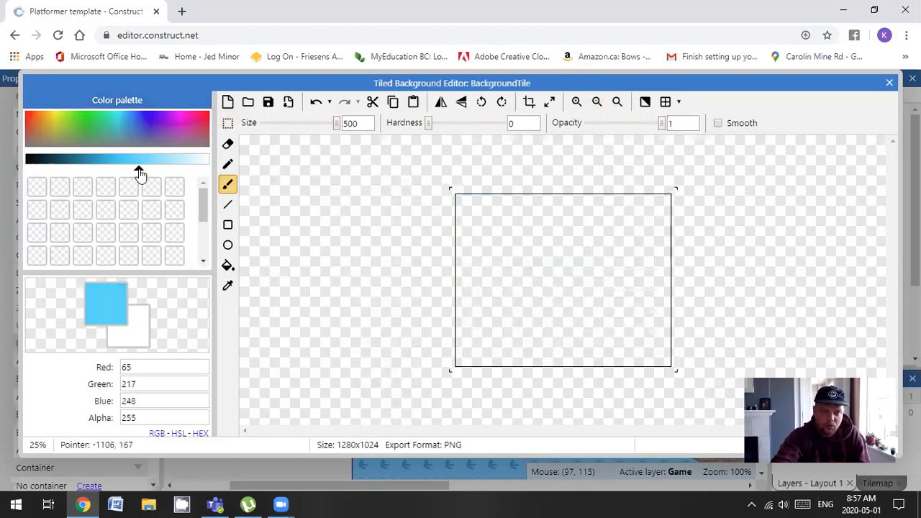
{"action": "left_click", "coordinate": [227, 266]}
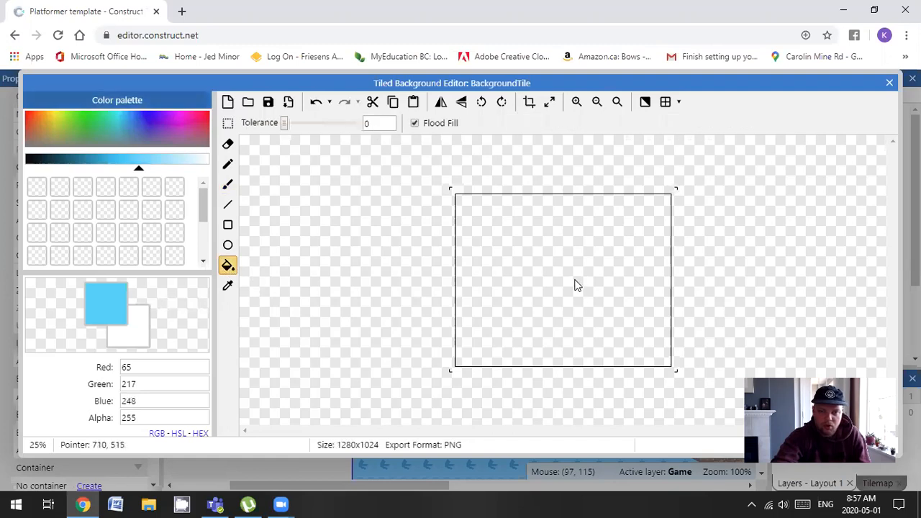
{"action": "left_click", "coordinate": [562, 286]}
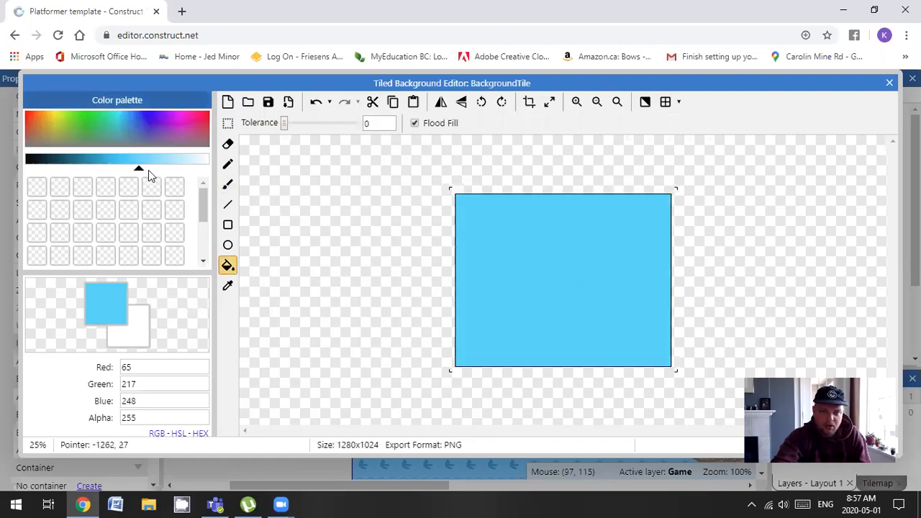
- Brush a soft, paler blue band (RGB 140, 232, 251) horizontally across the middle of the blue sky
{"action": "left_click_drag", "start_coordinate": [139, 172], "coordinate": [159, 173]}
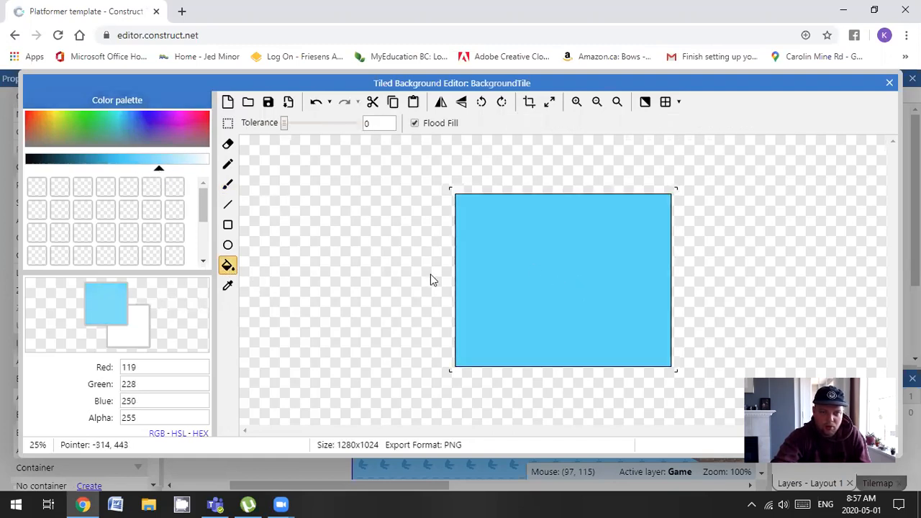
{"action": "left_click", "coordinate": [166, 172]}
{"action": "left_click", "coordinate": [228, 184]}
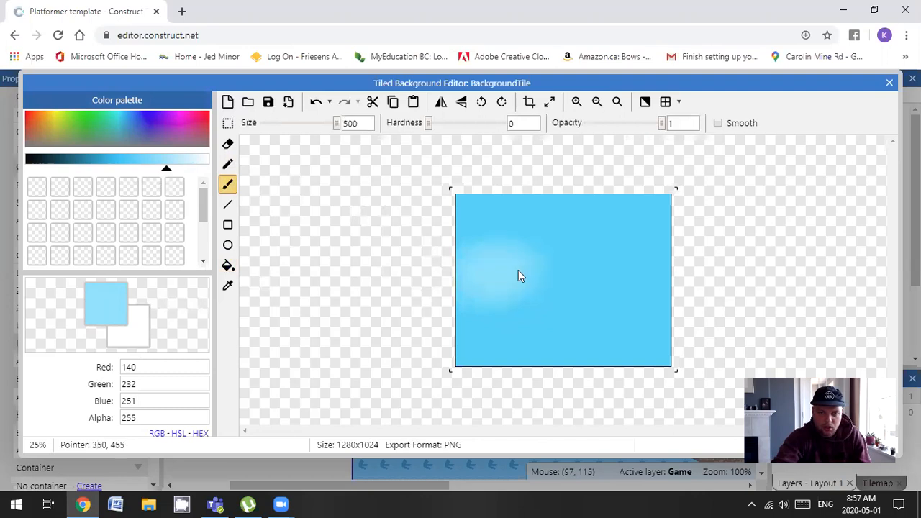
{"action": "left_click_drag", "start_coordinate": [529, 272], "coordinate": [663, 278]}
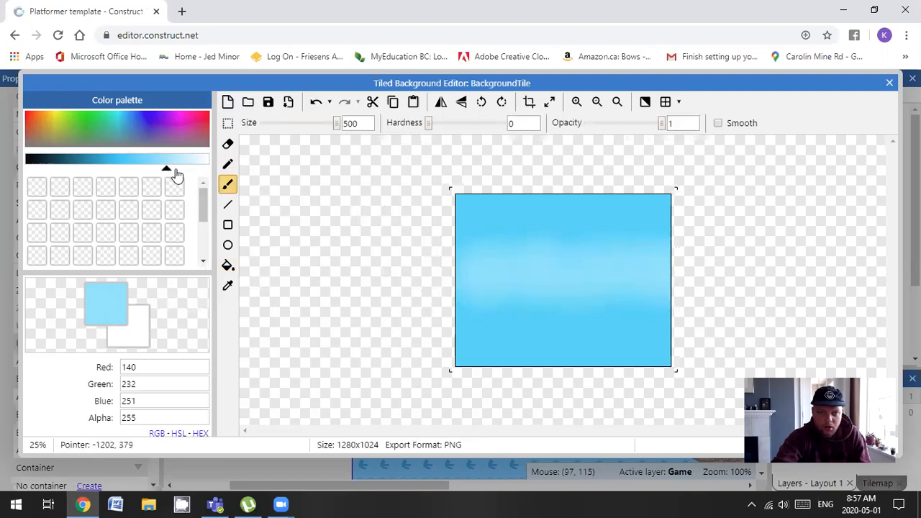
- Brush a still paler blue band (RGB 183, 241, 253) below the first one, undoing and repainting the uneven strokes at the image's right edge
{"action": "left_click", "coordinate": [182, 173]}
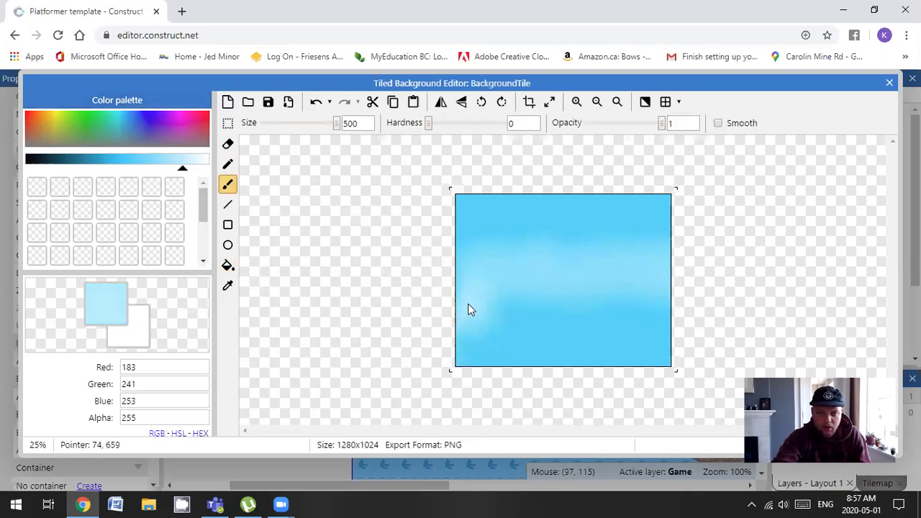
{"action": "mouse_move", "coordinate": [542, 306]}
{"action": "left_mouse_down"}
{"action": "mouse_move", "coordinate": [611, 305]}
{"action": "mouse_move", "coordinate": [855, 340]}
{"action": "left_mouse_up"}
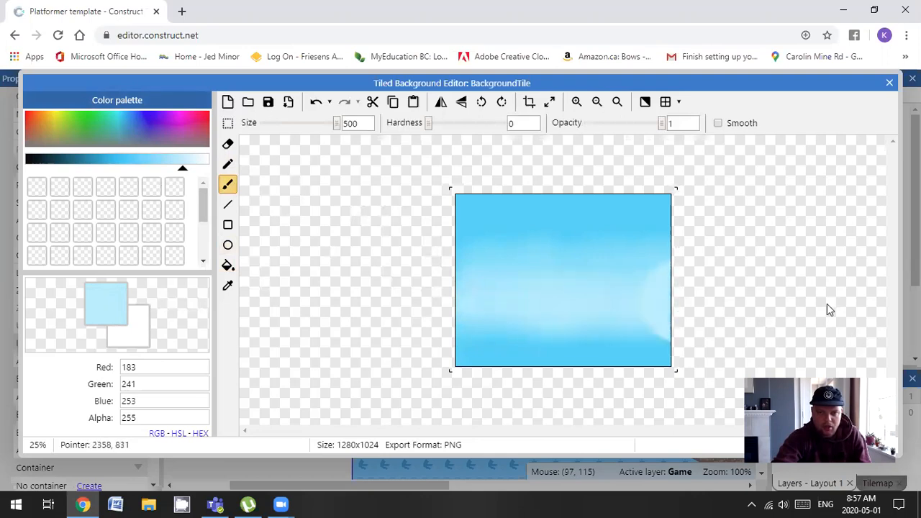
{"action": "mouse_move", "coordinate": [679, 278]}
{"action": "left_mouse_down"}
{"action": "mouse_move", "coordinate": [674, 335]}
{"action": "mouse_move", "coordinate": [690, 252]}
{"action": "mouse_move", "coordinate": [692, 263]}
{"action": "left_mouse_up"}
{"action": "key", "text": "ctrl+z"}
{"action": "key", "text": "ctrl+z"}
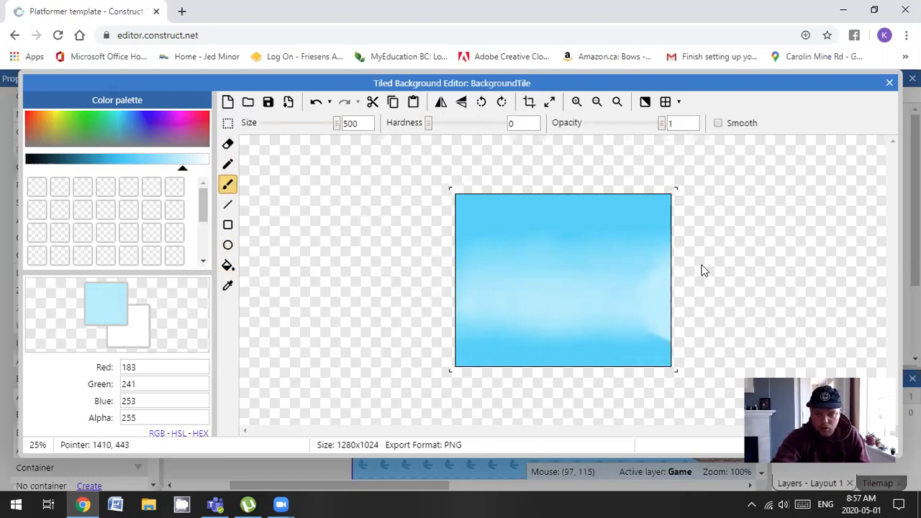
{"action": "key", "text": "ctrl+z"}
{"action": "key", "text": "ctrl+z"}
{"action": "left_click_drag", "start_coordinate": [635, 297], "coordinate": [663, 305]}
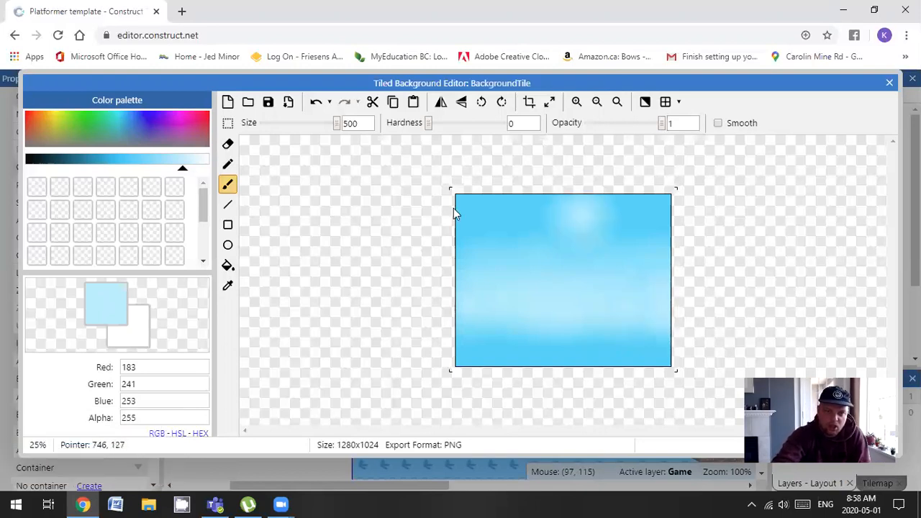
- Draw seven filled dark green rectangles (RGB 64, 90, 69) of varying heights along the image's bottom edge to form a full-width city skyline
{"action": "left_click", "coordinate": [228, 226]}
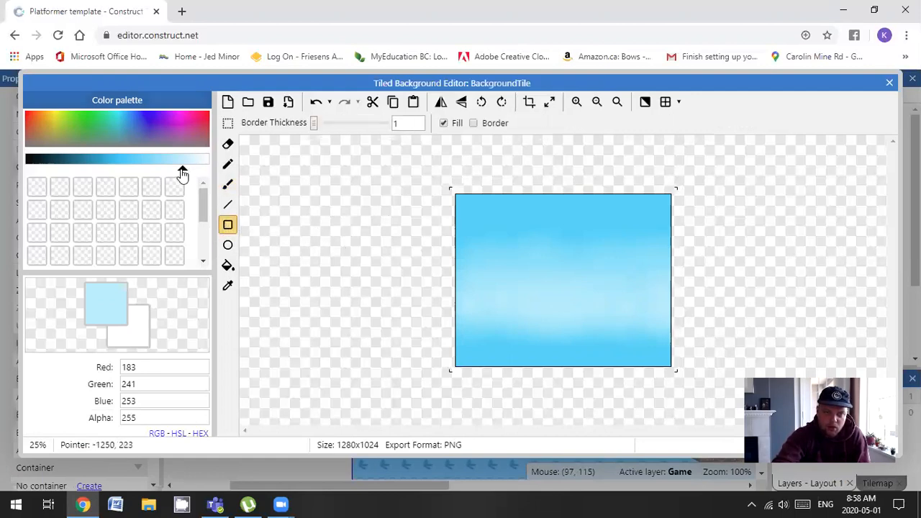
{"action": "left_click_drag", "start_coordinate": [184, 172], "coordinate": [7, 160]}
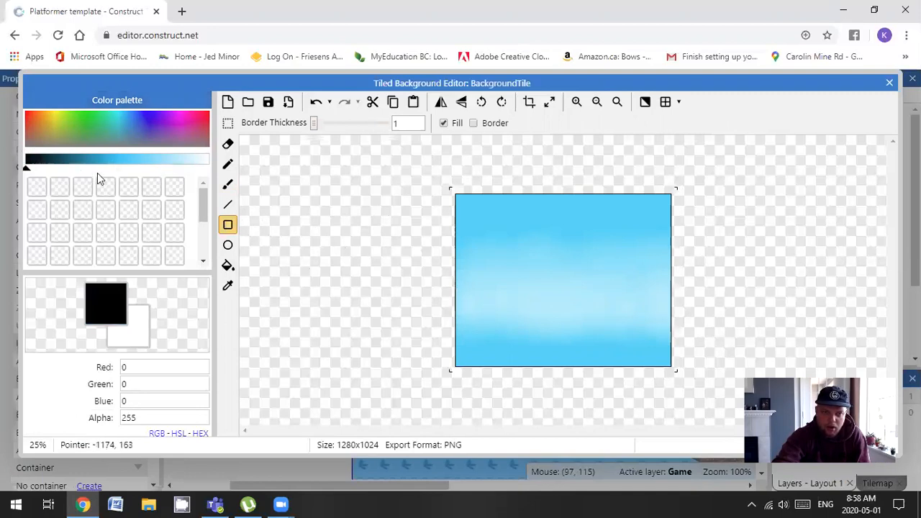
{"action": "left_click_drag", "start_coordinate": [58, 173], "coordinate": [31, 171]}
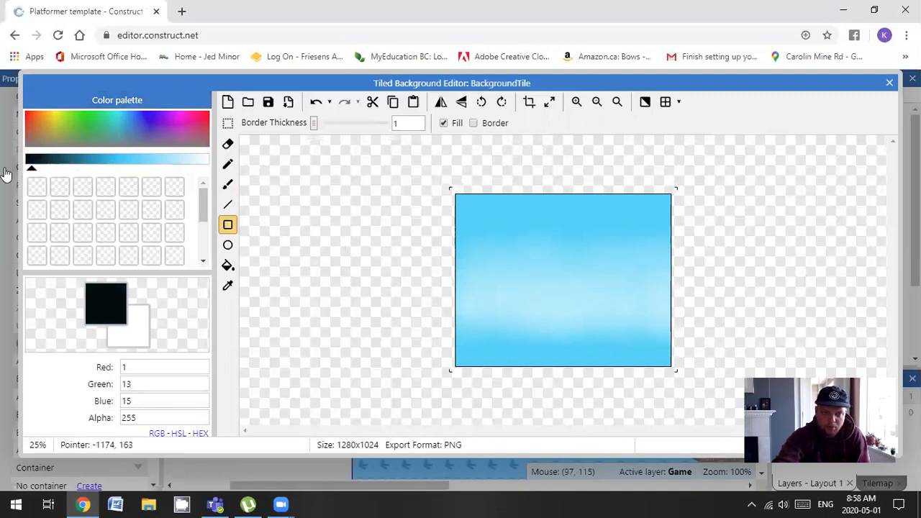
{"action": "left_click", "coordinate": [101, 139]}
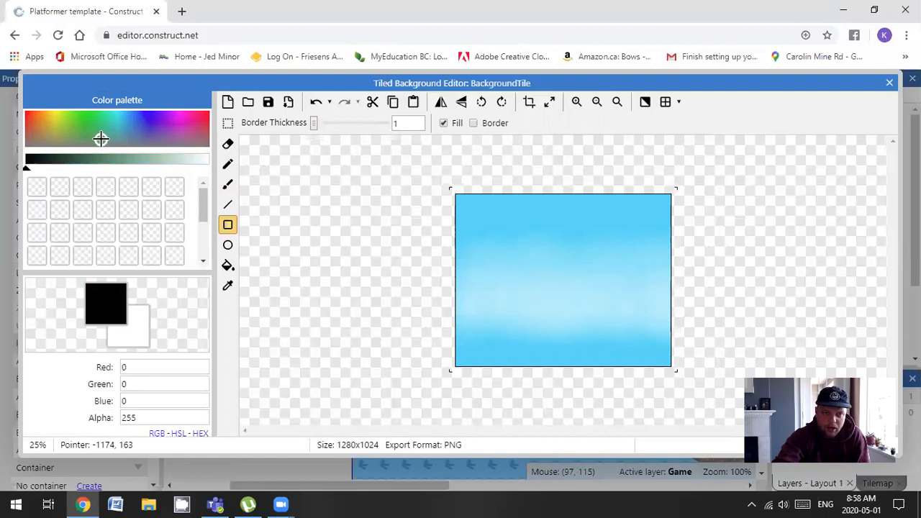
{"action": "left_click", "coordinate": [93, 140]}
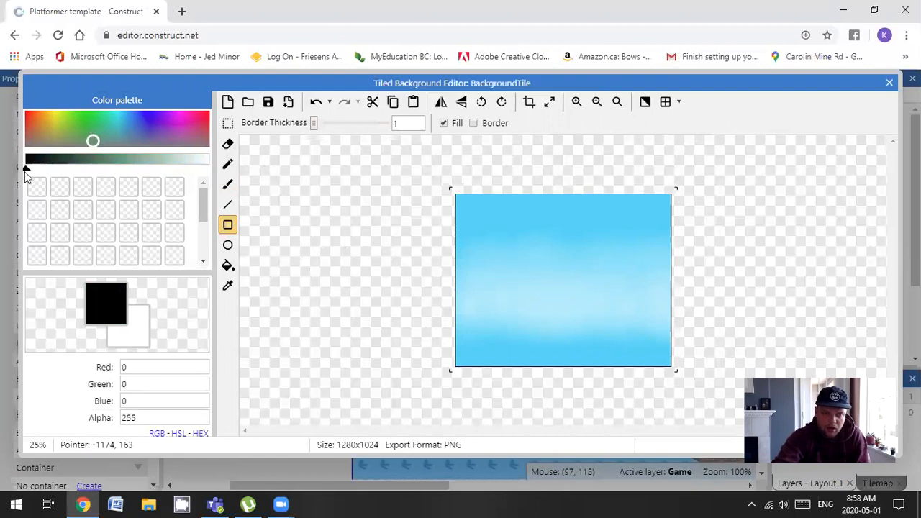
{"action": "left_click_drag", "start_coordinate": [25, 173], "coordinate": [82, 173]}
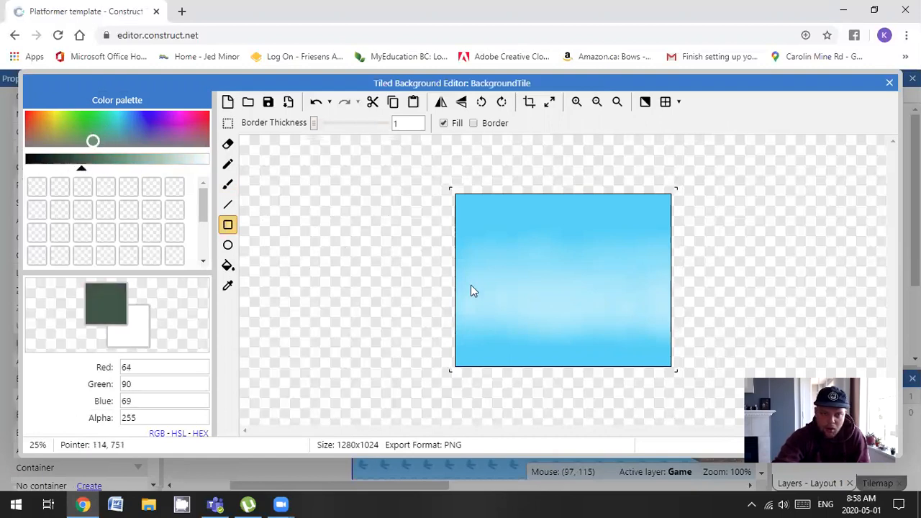
{"action": "left_click_drag", "start_coordinate": [442, 258], "coordinate": [490, 409]}
{"action": "left_click_drag", "start_coordinate": [485, 305], "coordinate": [515, 421]}
{"action": "mouse_move", "coordinate": [515, 283]}
{"action": "left_mouse_down"}
{"action": "mouse_move", "coordinate": [530, 405]}
{"action": "mouse_move", "coordinate": [550, 422]}
{"action": "left_mouse_up"}
{"action": "mouse_move", "coordinate": [534, 243]}
{"action": "left_mouse_down"}
{"action": "mouse_move", "coordinate": [574, 434]}
{"action": "mouse_move", "coordinate": [588, 352]}
{"action": "left_mouse_up"}
{"action": "left_click_drag", "start_coordinate": [584, 299], "coordinate": [605, 409]}
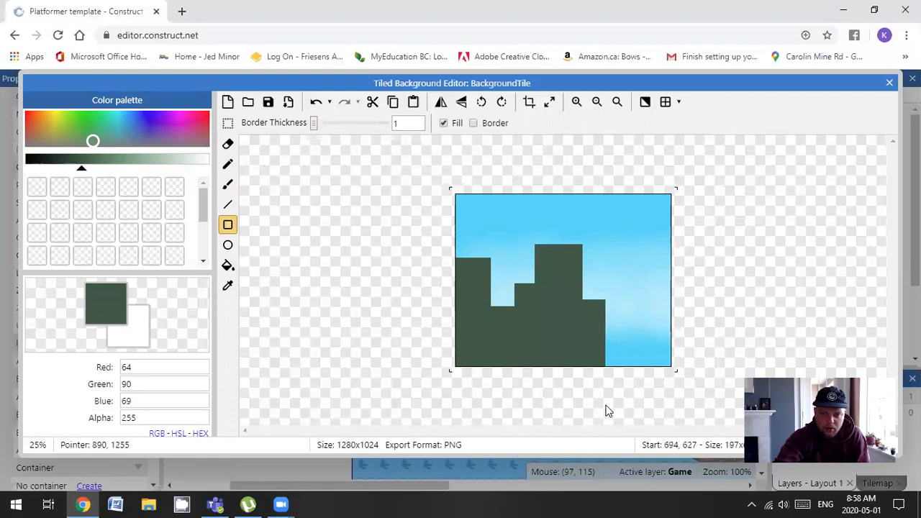
{"action": "left_click_drag", "start_coordinate": [599, 276], "coordinate": [643, 452]}
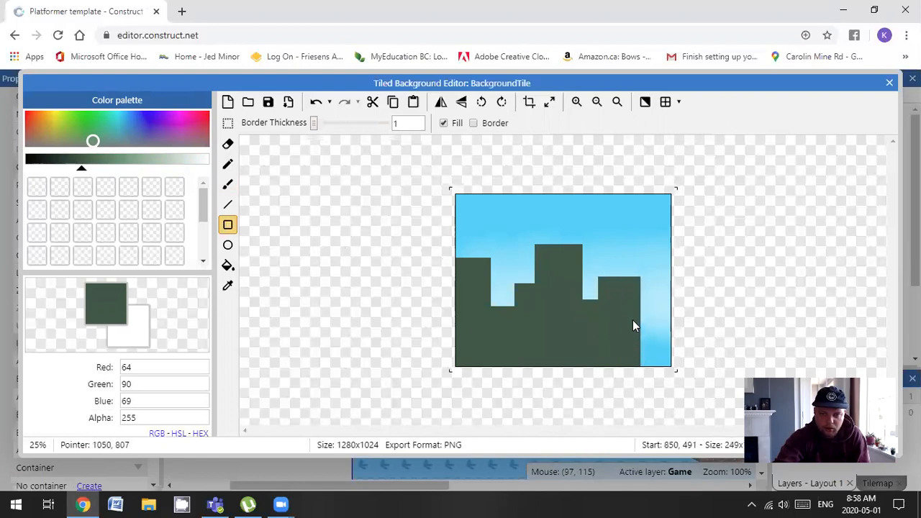
{"action": "left_click_drag", "start_coordinate": [640, 300], "coordinate": [708, 447]}
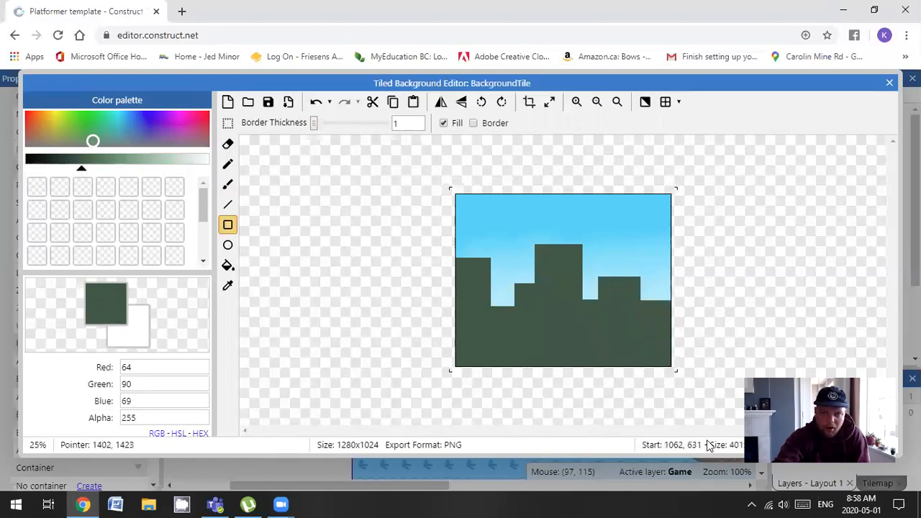
- Draw two small filled yellow windows (RGB 218, 231, 98) near the top of the leftmost building
{"action": "left_click_drag", "start_coordinate": [78, 140], "coordinate": [59, 119]}
{"action": "mouse_move", "coordinate": [81, 173]}
{"action": "left_mouse_down"}
{"action": "mouse_move", "coordinate": [154, 173]}
{"action": "mouse_move", "coordinate": [145, 173]}
{"action": "left_mouse_up"}
{"action": "left_click_drag", "start_coordinate": [463, 270], "coordinate": [482, 282]}
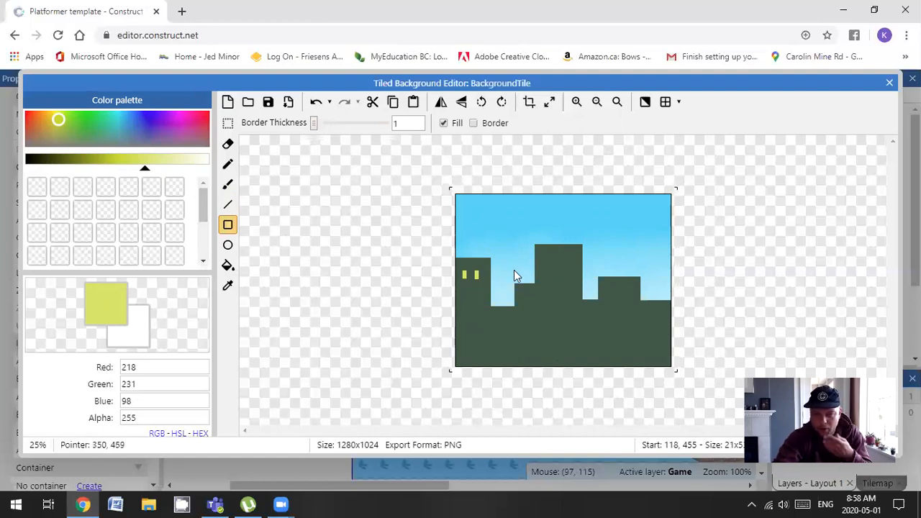
- Clear the entire skyline image and pick a green hue for the drawing colour
{"action": "left_click", "coordinate": [577, 102]}
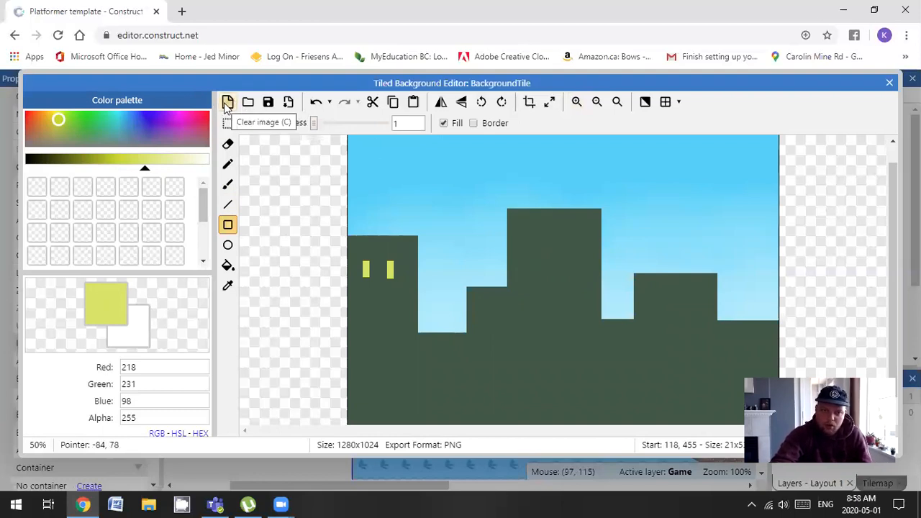
{"action": "left_click", "coordinate": [227, 103]}
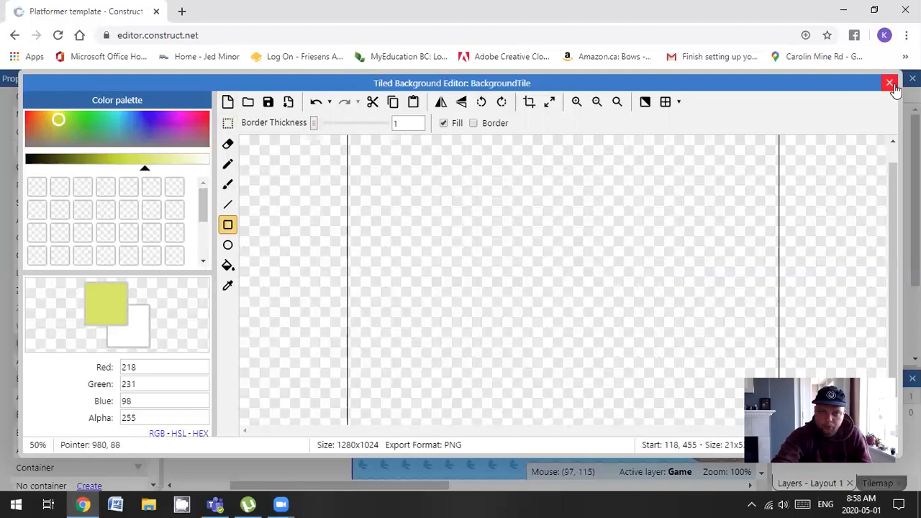
{"action": "left_click", "coordinate": [97, 136]}
{"action": "mouse_move", "coordinate": [97, 136]}
{"action": "left_mouse_down"}
{"action": "mouse_move", "coordinate": [89, 127]}
{"action": "mouse_move", "coordinate": [121, 125]}
{"action": "mouse_move", "coordinate": [97, 128]}
{"action": "left_mouse_up"}
{"action": "left_click_drag", "start_coordinate": [144, 168], "coordinate": [7, 192]}
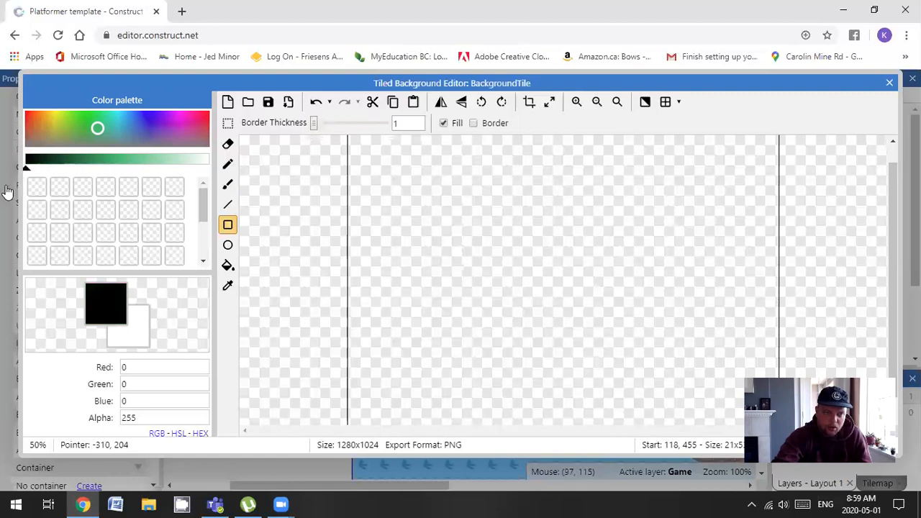
{"action": "left_click", "coordinate": [228, 265]}
{"action": "left_click", "coordinate": [501, 271]}
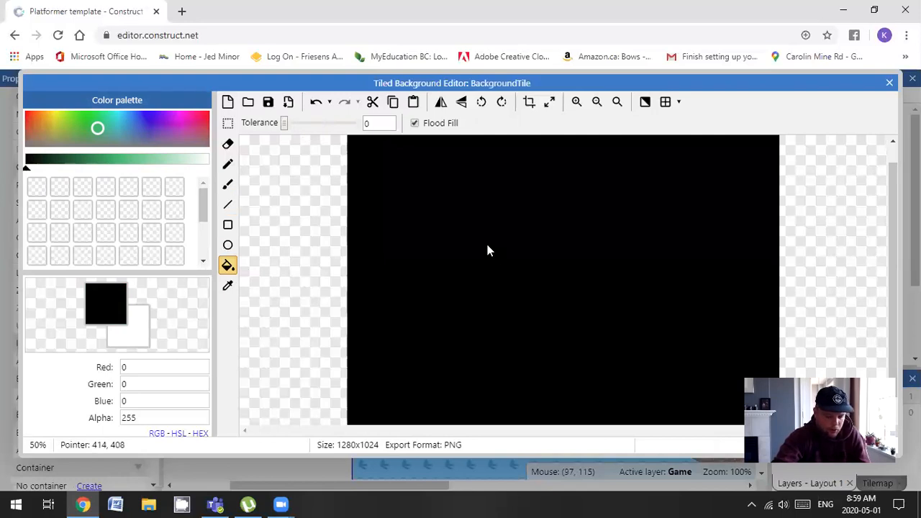
{"action": "key", "text": "ctrl+z"}
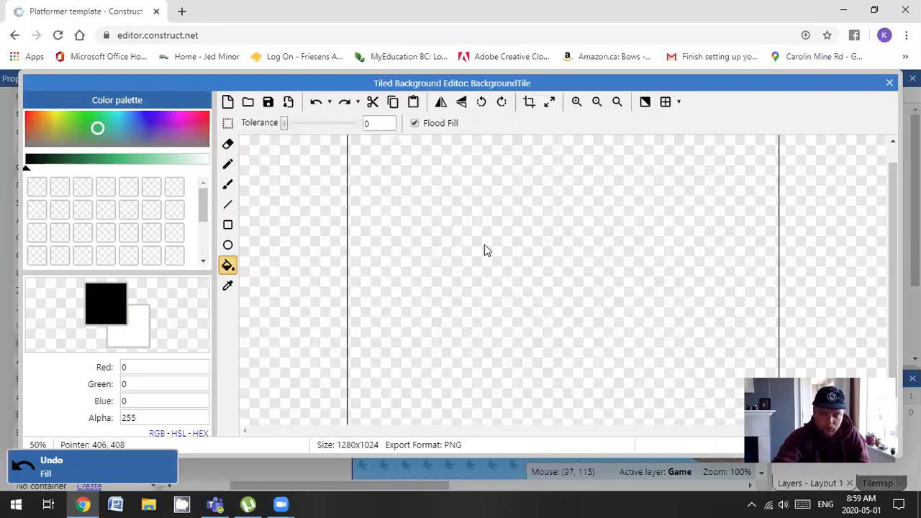
- Fill the blank canvas with light green (RGB 164, 225, 186)
{"action": "left_click", "coordinate": [30, 167]}
{"action": "mouse_move", "coordinate": [62, 179]}
{"action": "left_mouse_down"}
{"action": "mouse_move", "coordinate": [177, 177]}
{"action": "mouse_move", "coordinate": [166, 177]}
{"action": "left_mouse_up"}
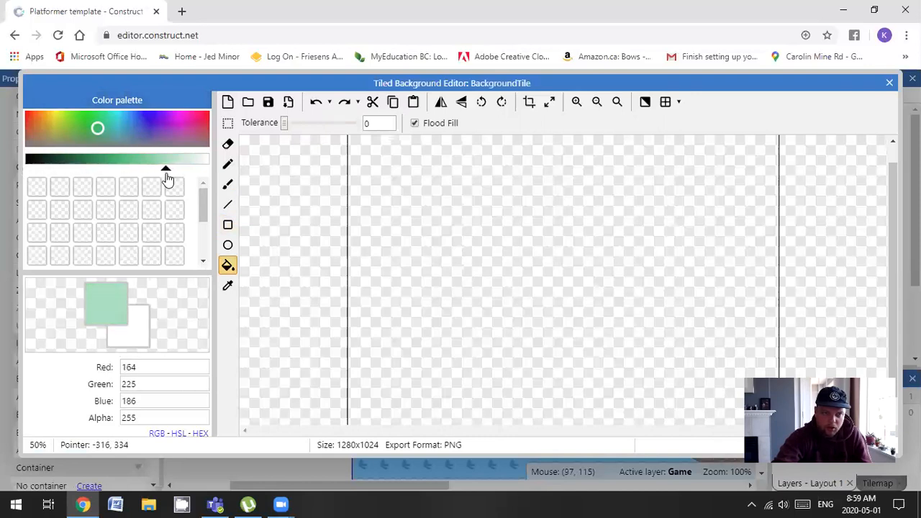
{"action": "left_click", "coordinate": [474, 281]}
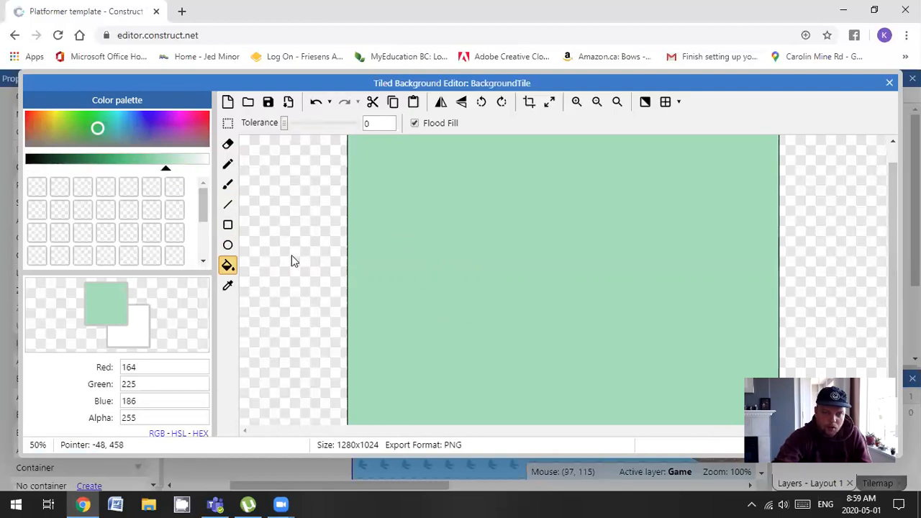
- Refill the canvas with medium green (RGB 48, 149, 85)
{"action": "left_click", "coordinate": [227, 206]}
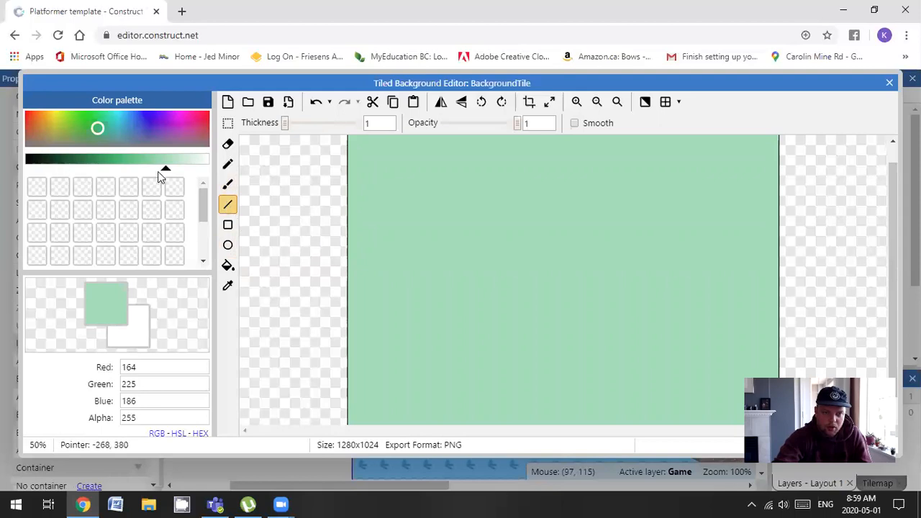
{"action": "left_click_drag", "start_coordinate": [166, 175], "coordinate": [97, 175]}
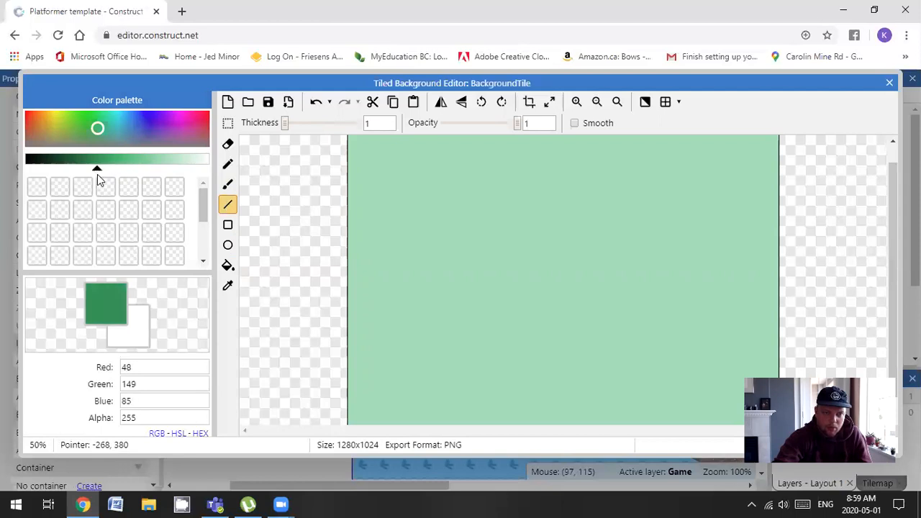
{"action": "left_click", "coordinate": [226, 265]}
{"action": "left_click", "coordinate": [506, 278]}
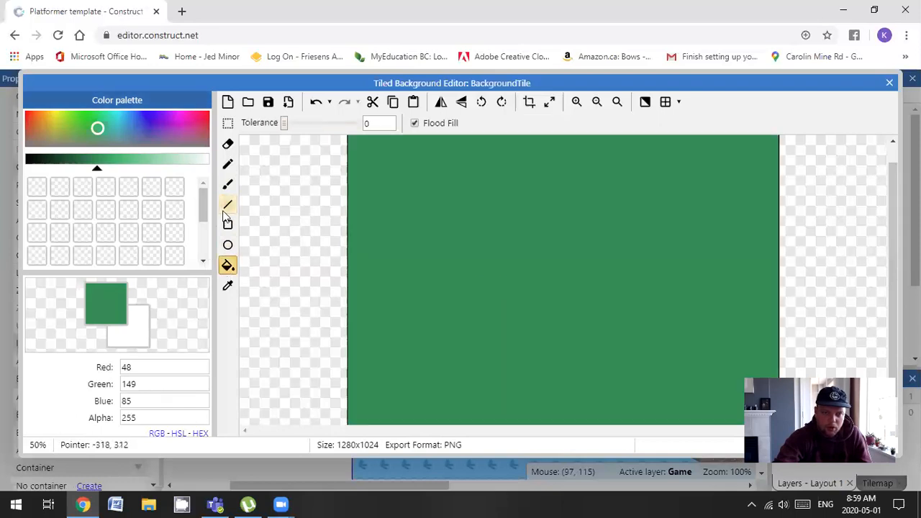
- Refill the whole canvas with a darker shade of the same green
{"action": "mouse_move", "coordinate": [96, 170]}
{"action": "left_mouse_down"}
{"action": "mouse_move", "coordinate": [80, 170]}
{"action": "mouse_move", "coordinate": [101, 172]}
{"action": "left_mouse_up"}
{"action": "left_click", "coordinate": [500, 272]}
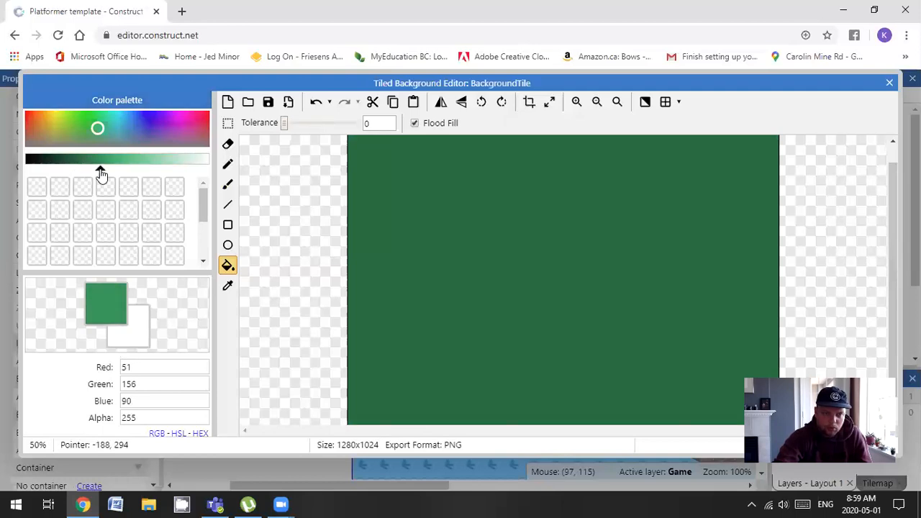
- Brush a soft, wide patch of lighter green (RGB 54, 167, 96) across the middle of the dark green canvas
{"action": "mouse_move", "coordinate": [101, 171]}
{"action": "left_mouse_down"}
{"action": "mouse_move", "coordinate": [131, 171]}
{"action": "mouse_move", "coordinate": [117, 173]}
{"action": "left_mouse_up"}
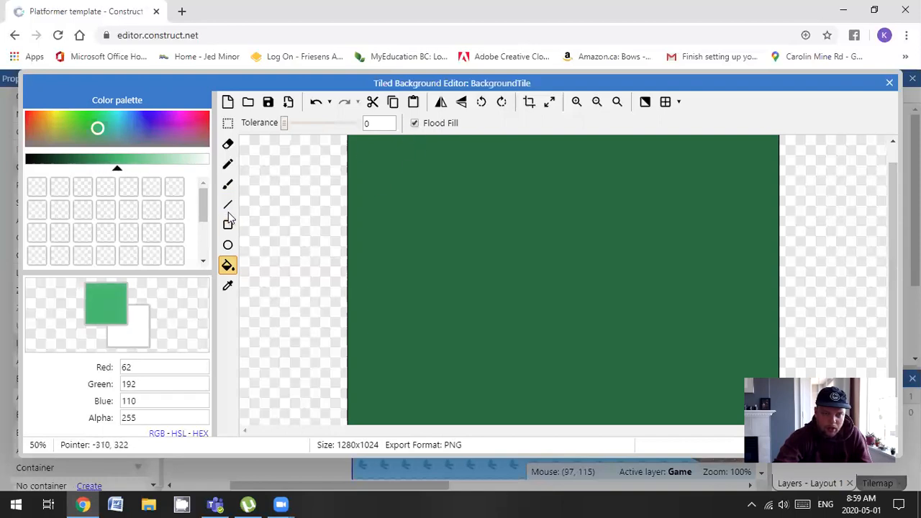
{"action": "left_click", "coordinate": [227, 184]}
{"action": "left_click", "coordinate": [549, 285]}
{"action": "left_click_drag", "start_coordinate": [118, 171], "coordinate": [106, 172]}
{"action": "left_click_drag", "start_coordinate": [489, 291], "coordinate": [650, 309]}
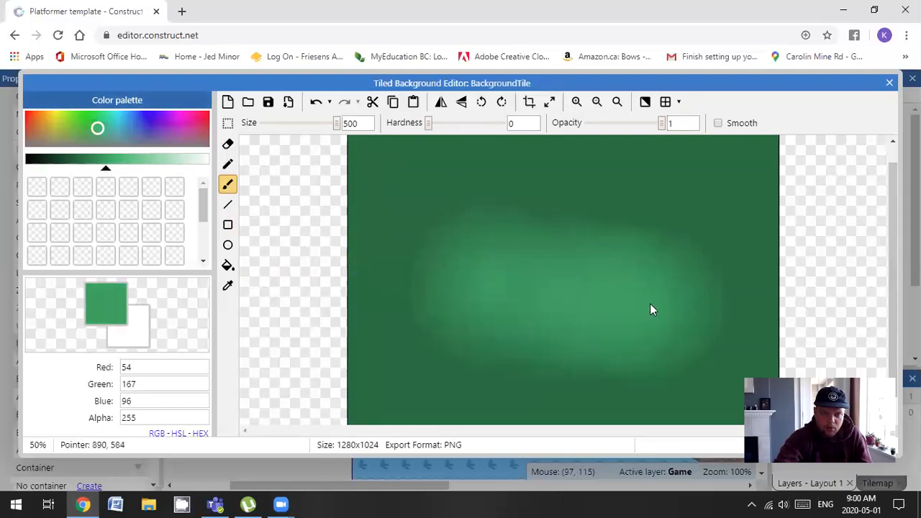
{"action": "mouse_move", "coordinate": [656, 278]}
{"action": "left_mouse_down"}
{"action": "mouse_move", "coordinate": [613, 260]}
{"action": "mouse_move", "coordinate": [523, 257]}
{"action": "left_mouse_up"}
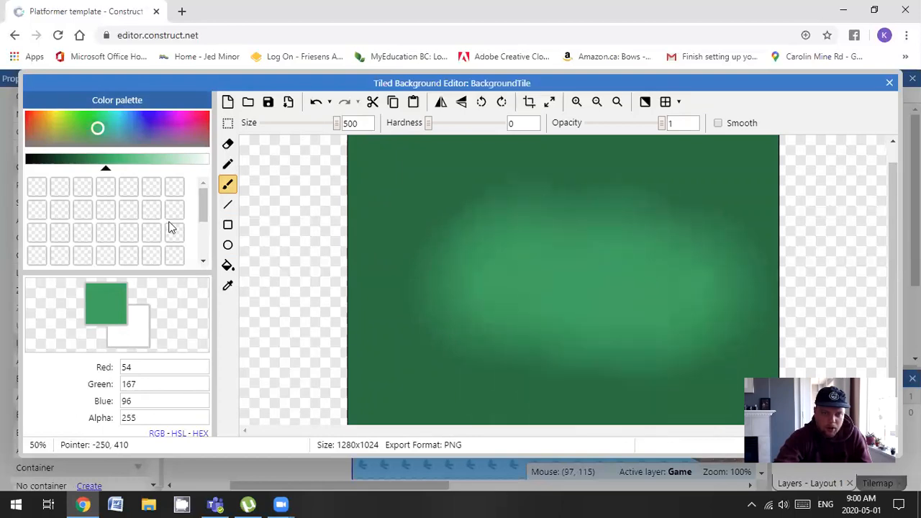
- Draw a closed, jagged cave outline around the light patch with 10-thick straight lines in dark green (RGB 25, 77, 44)
{"action": "left_click_drag", "start_coordinate": [106, 171], "coordinate": [64, 177]}
{"action": "left_click", "coordinate": [227, 204]}
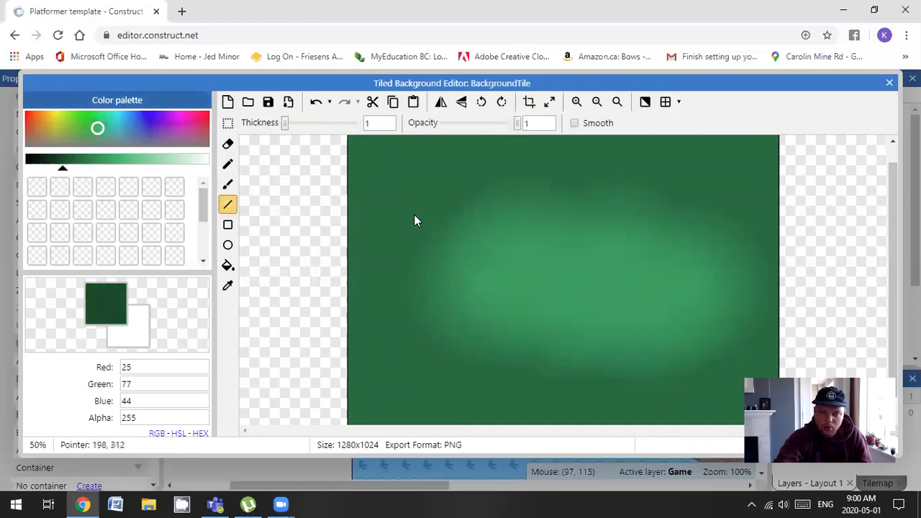
{"action": "left_click_drag", "start_coordinate": [373, 124], "coordinate": [346, 119]}
{"action": "type", "text": "5"}
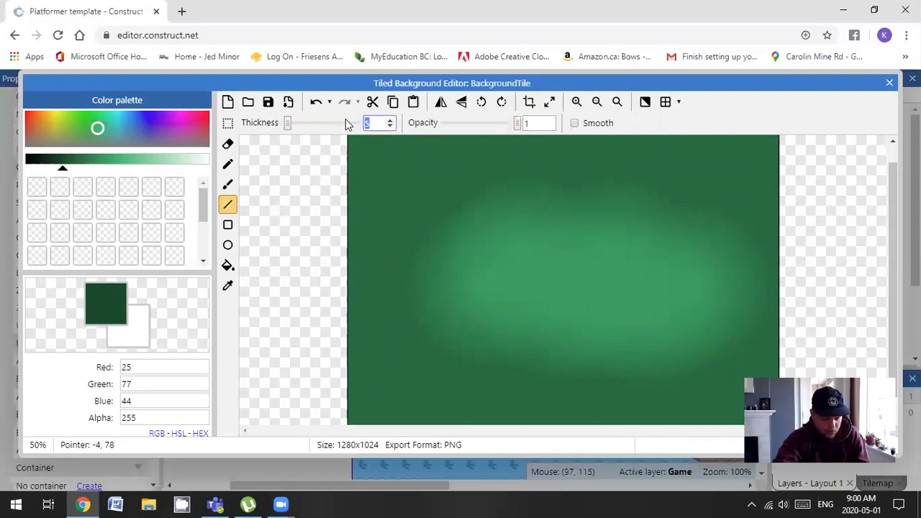
{"action": "type", "text": "10"}
{"action": "mouse_move", "coordinate": [419, 164]}
{"action": "left_mouse_down"}
{"action": "mouse_move", "coordinate": [416, 238]}
{"action": "mouse_move", "coordinate": [419, 225]}
{"action": "mouse_move", "coordinate": [387, 226]}
{"action": "left_mouse_up"}
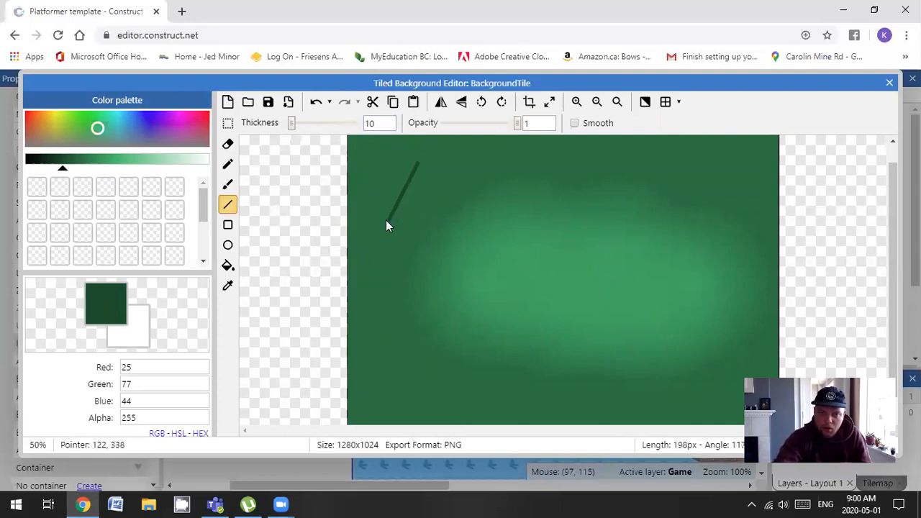
{"action": "mouse_move", "coordinate": [416, 164]}
{"action": "left_mouse_down"}
{"action": "mouse_move", "coordinate": [455, 208]}
{"action": "mouse_move", "coordinate": [459, 173]}
{"action": "mouse_move", "coordinate": [586, 164]}
{"action": "mouse_move", "coordinate": [608, 202]}
{"action": "mouse_move", "coordinate": [612, 242]}
{"action": "mouse_move", "coordinate": [658, 172]}
{"action": "left_mouse_up"}
{"action": "mouse_move", "coordinate": [657, 173]}
{"action": "left_mouse_down"}
{"action": "mouse_move", "coordinate": [682, 156]}
{"action": "mouse_move", "coordinate": [715, 185]}
{"action": "left_mouse_up"}
{"action": "left_click_drag", "start_coordinate": [716, 243], "coordinate": [558, 358]}
{"action": "left_click_drag", "start_coordinate": [558, 358], "coordinate": [530, 321]}
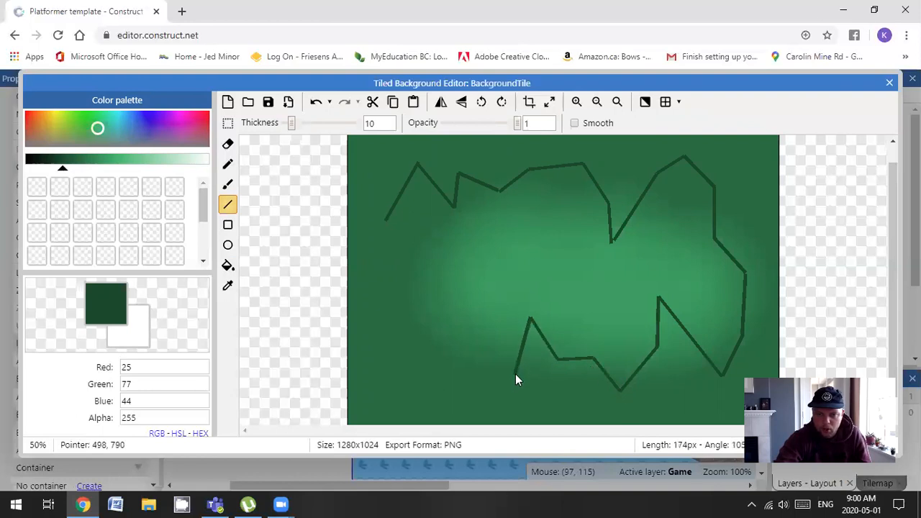
{"action": "left_click_drag", "start_coordinate": [459, 320], "coordinate": [397, 361]}
{"action": "left_click_drag", "start_coordinate": [397, 361], "coordinate": [371, 306]}
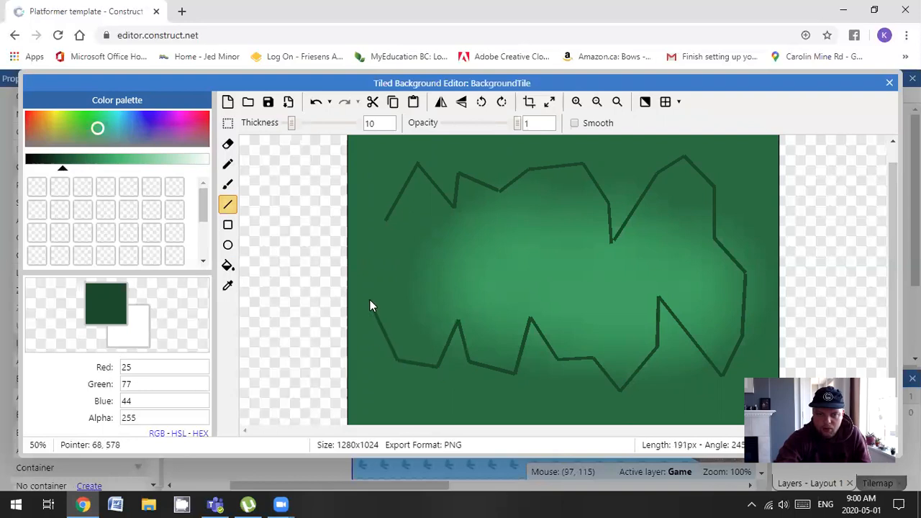
{"action": "left_click_drag", "start_coordinate": [389, 222], "coordinate": [389, 217]}
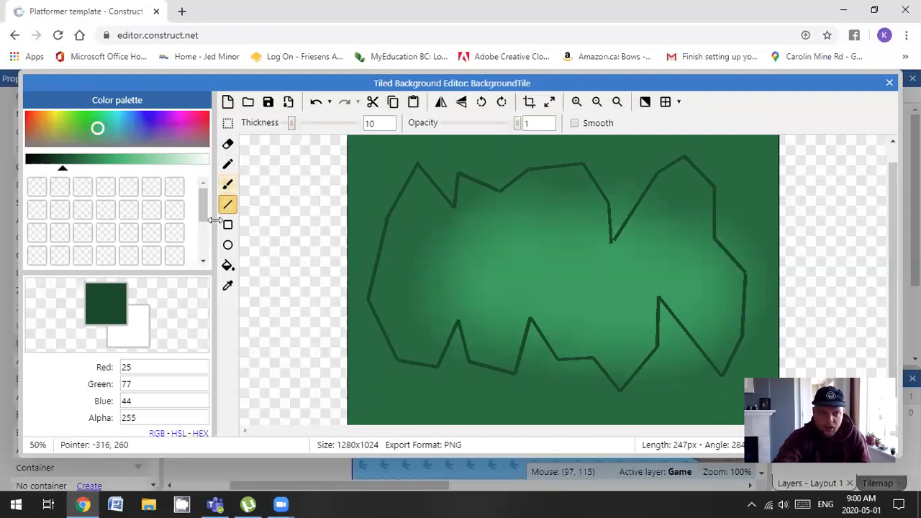
- Flood fill outside the outline with the dark green, and paint over the leftover lighter patches with a size 30, hardness 1 brush
{"action": "left_click", "coordinate": [229, 266]}
{"action": "left_click", "coordinate": [404, 376]}
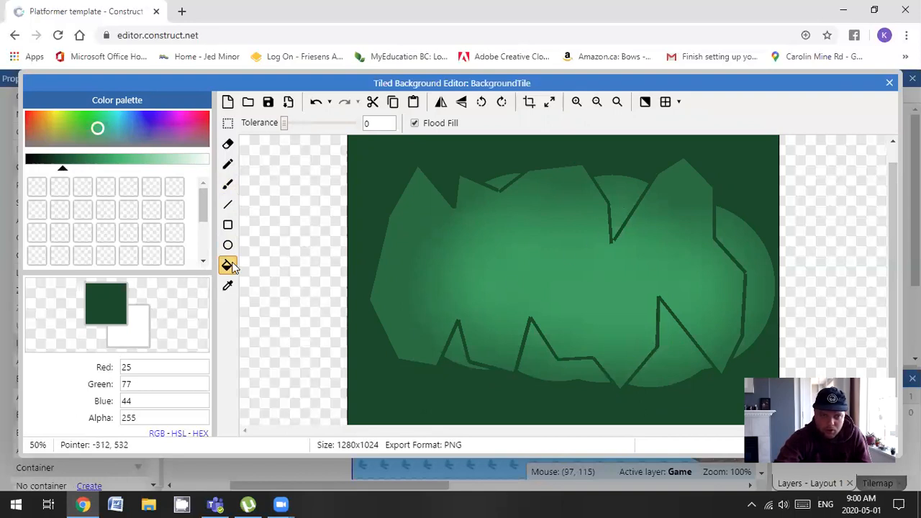
{"action": "left_click", "coordinate": [227, 186]}
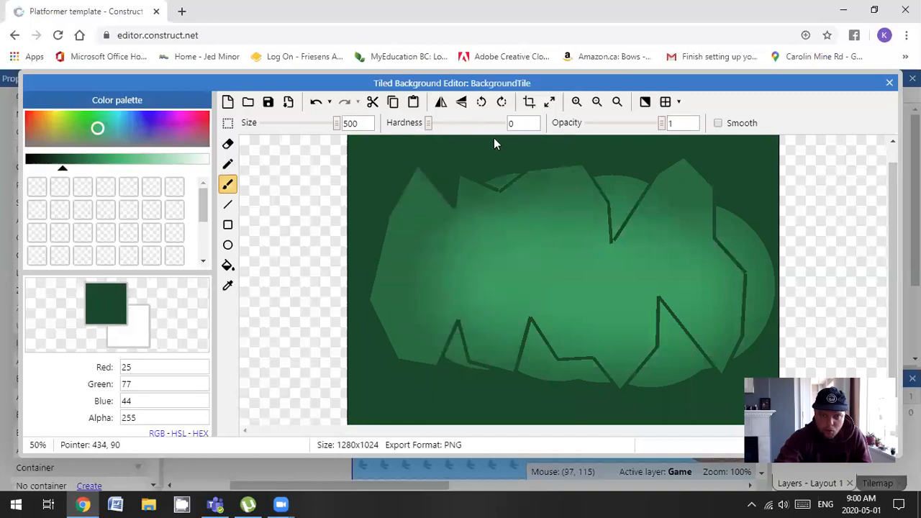
{"action": "left_click_drag", "start_coordinate": [427, 124], "coordinate": [525, 130]}
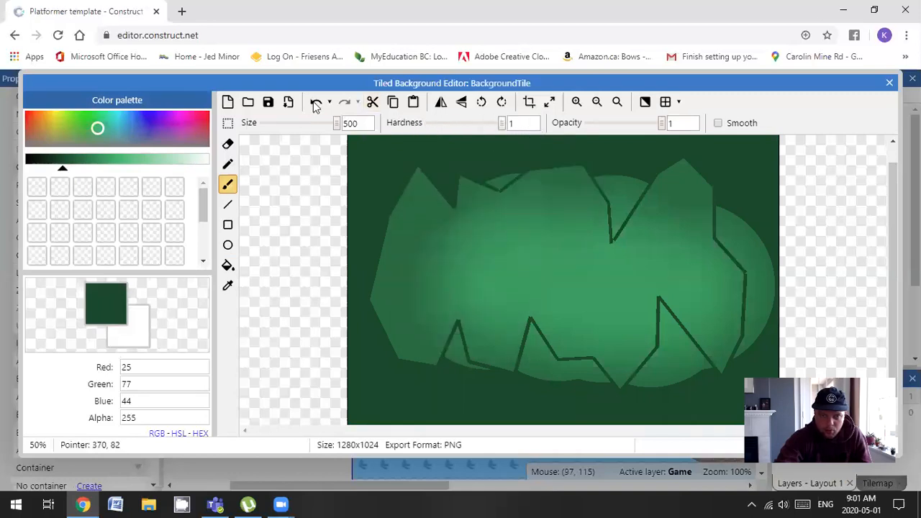
{"action": "double_click", "coordinate": [351, 123]}
{"action": "type", "text": "30"}
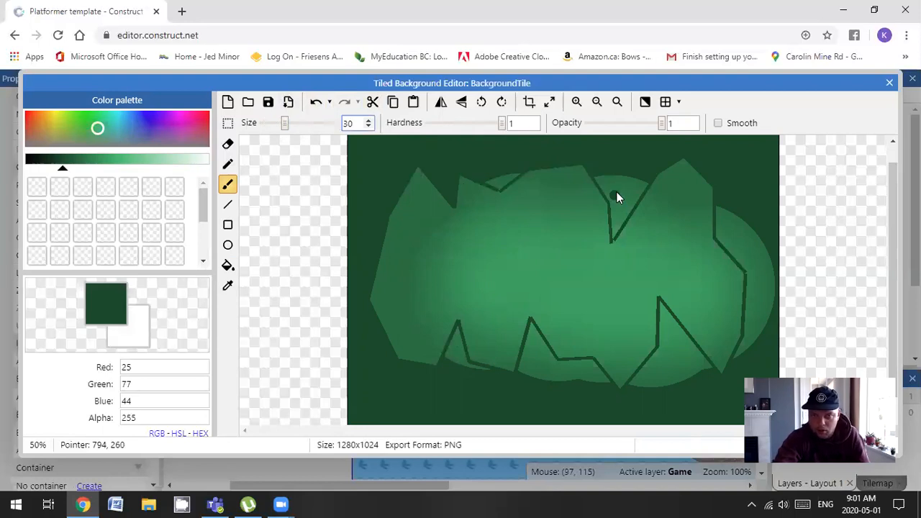
{"action": "left_click_drag", "start_coordinate": [616, 193], "coordinate": [620, 179]}
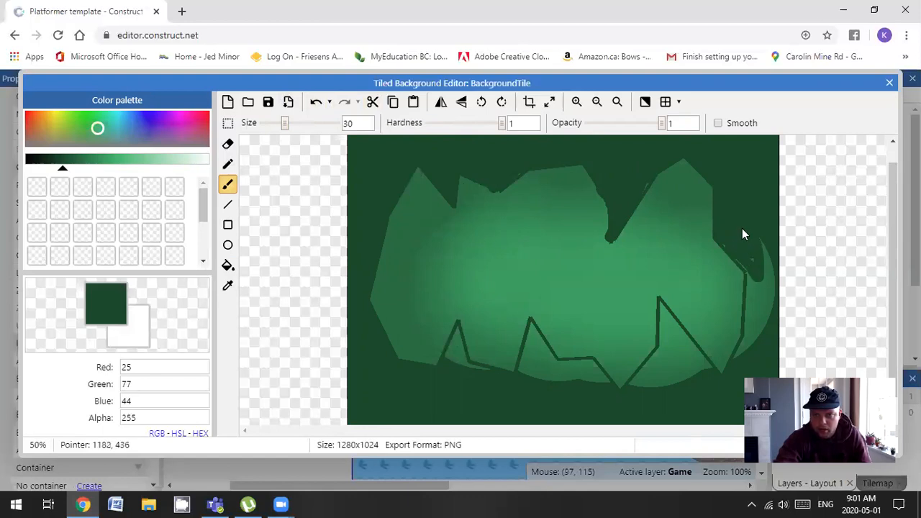
{"action": "left_click_drag", "start_coordinate": [767, 275], "coordinate": [776, 281]}
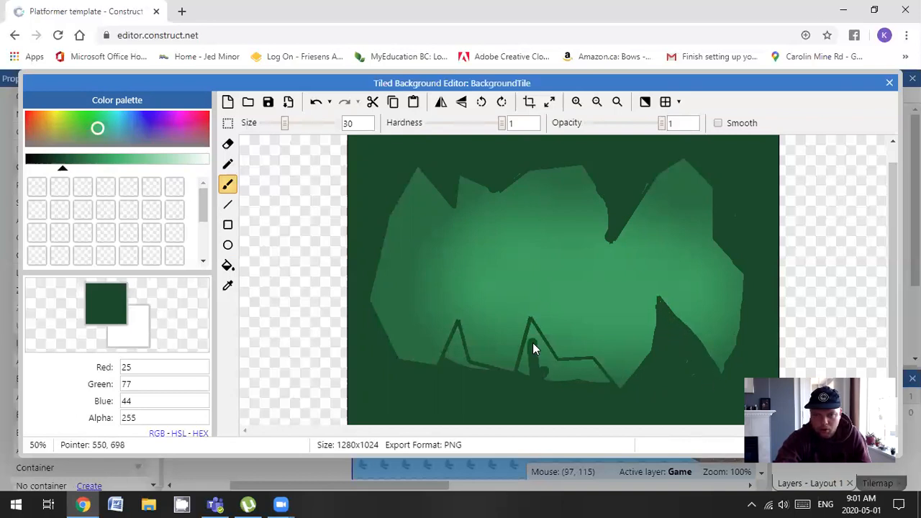
{"action": "mouse_move", "coordinate": [536, 328]}
{"action": "left_mouse_down"}
{"action": "mouse_move", "coordinate": [528, 370]}
{"action": "mouse_move", "coordinate": [596, 370]}
{"action": "left_mouse_up"}
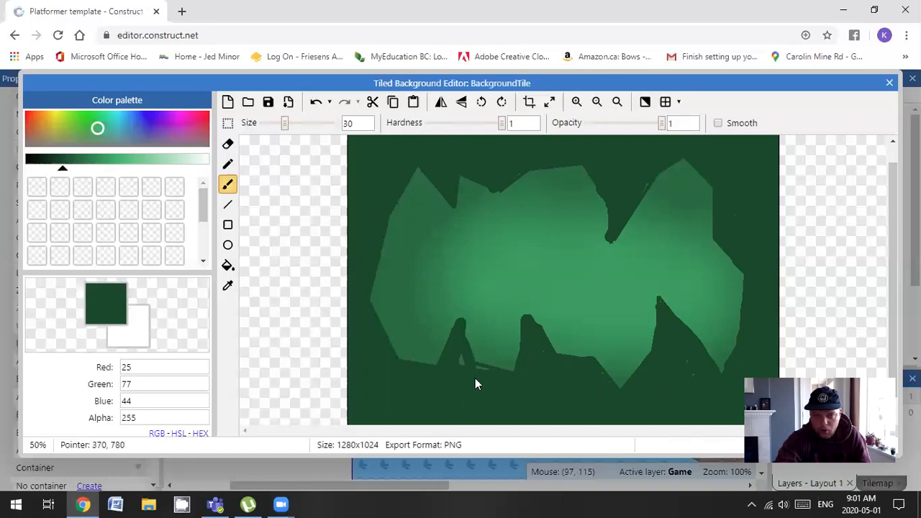
{"action": "left_click_drag", "start_coordinate": [469, 369], "coordinate": [458, 361]}
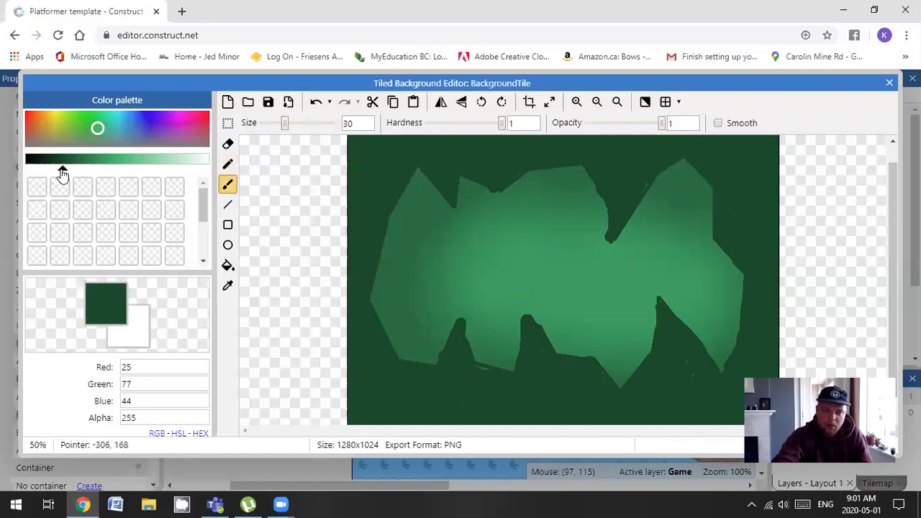
- Set the brush to a lighter green (RGB 43, 133, 76) with size 500 and hardness 0
{"action": "left_click_drag", "start_coordinate": [63, 173], "coordinate": [90, 173]}
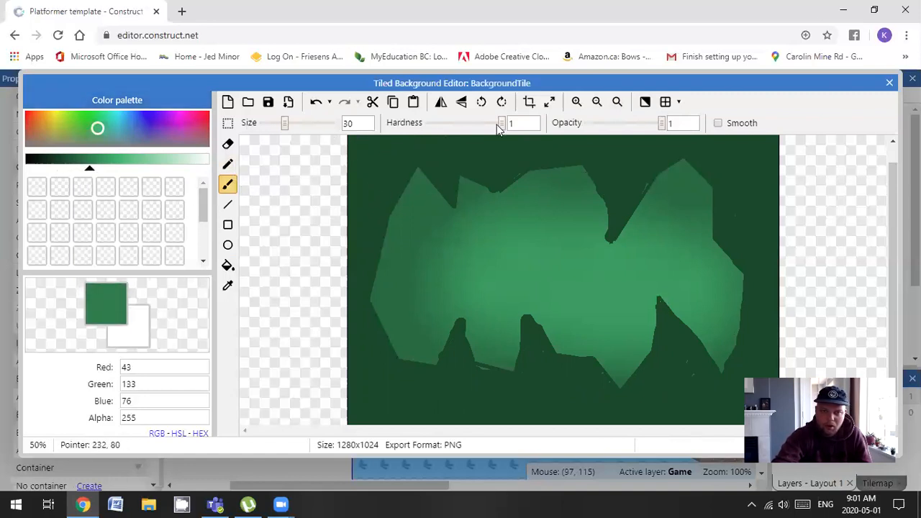
{"action": "left_click_drag", "start_coordinate": [502, 124], "coordinate": [333, 124]}
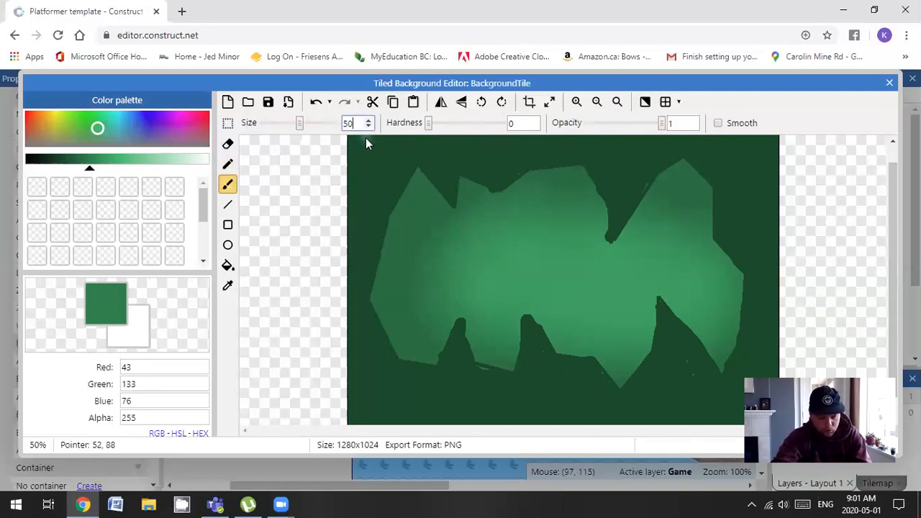
{"action": "type", "text": "0"}
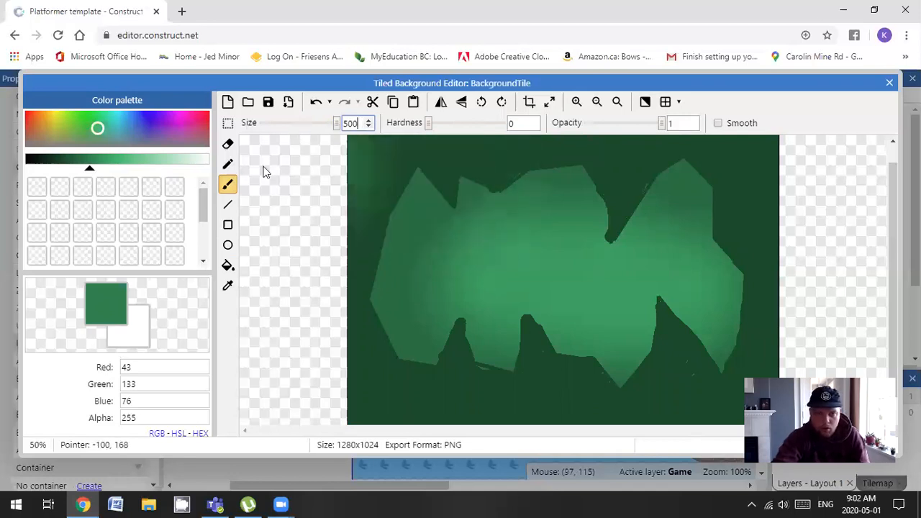
- Try a darker green (RGB 20, 63, 36) and a lighter green (RGB 46, 144, 83) for the soft brush
{"action": "mouse_move", "coordinate": [91, 173]}
{"action": "left_mouse_down"}
{"action": "mouse_move", "coordinate": [41, 175]}
{"action": "mouse_move", "coordinate": [56, 170]}
{"action": "left_mouse_up"}
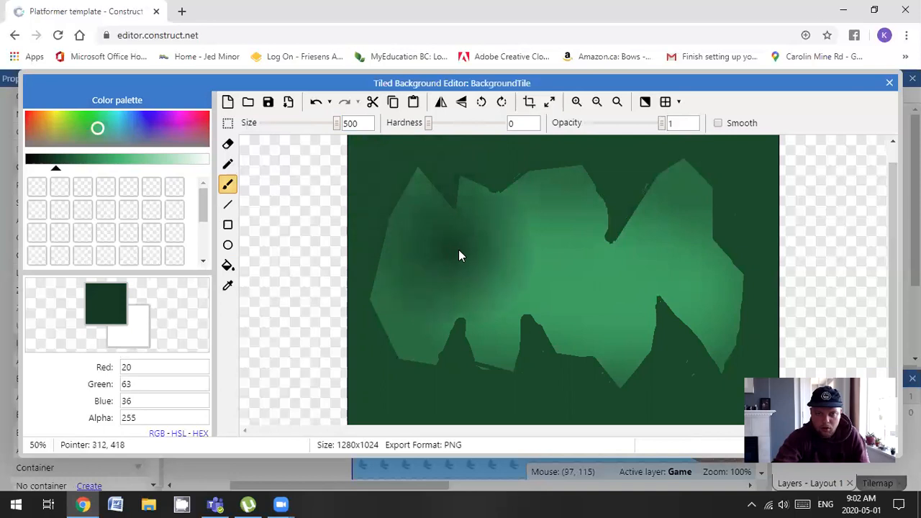
{"action": "left_click", "coordinate": [129, 167]}
{"action": "left_click", "coordinate": [97, 167]}
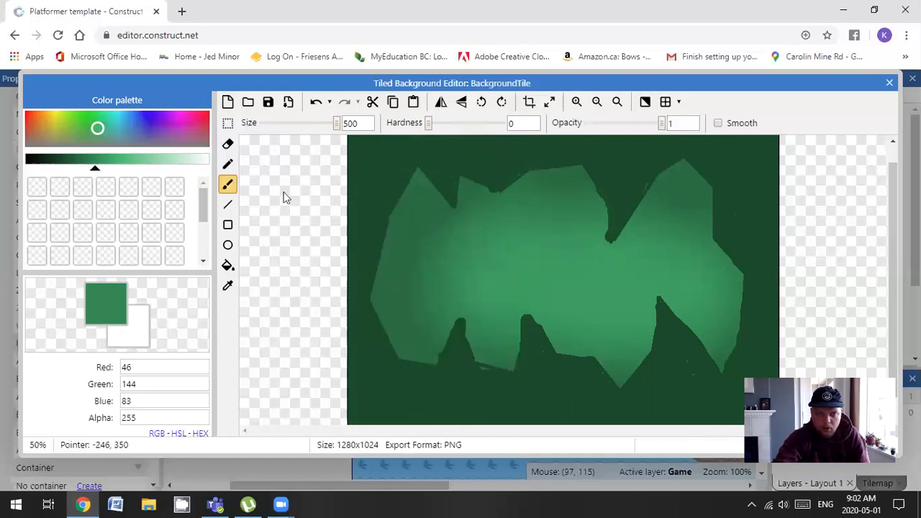
- Sample the mid green (RGB 39, 119, 68) inside the cave and brush it softly over the cave's left wall
{"action": "left_click", "coordinate": [228, 288]}
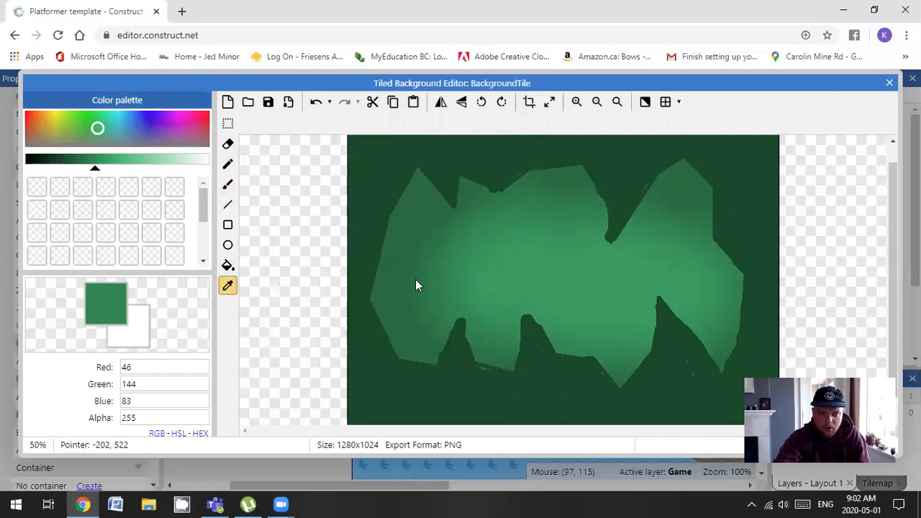
{"action": "left_click", "coordinate": [416, 284]}
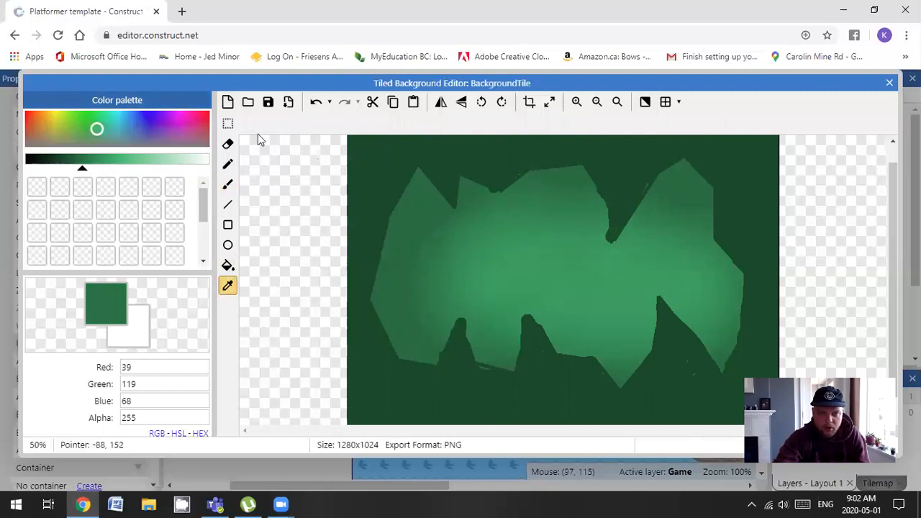
{"action": "left_click", "coordinate": [228, 185]}
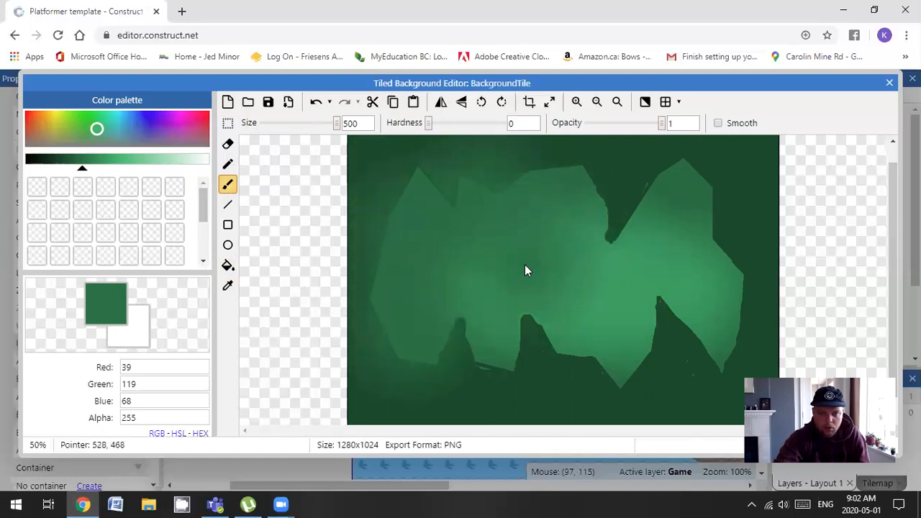
- Try brushing the sampled green softly over the middle and upper edge of the cave, and undo those strokes
{"action": "left_click_drag", "start_coordinate": [529, 304], "coordinate": [611, 416]}
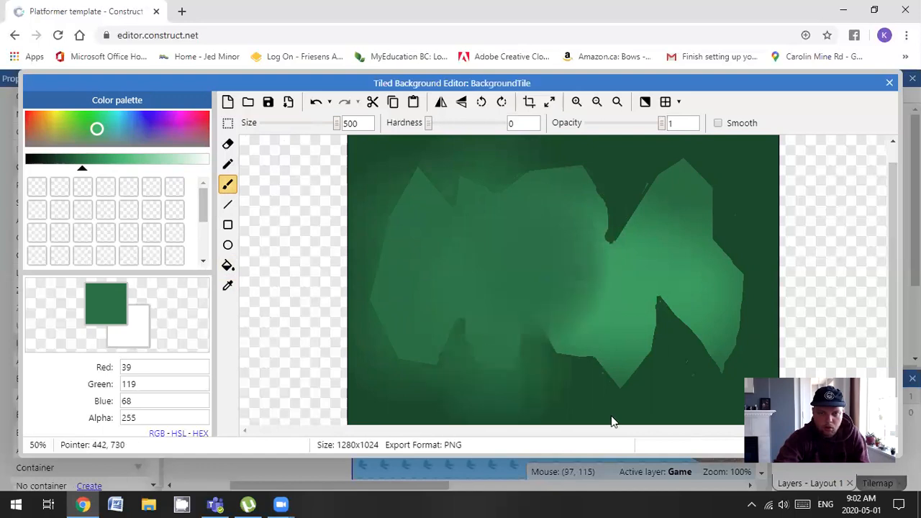
{"action": "key", "text": "ctrl+z"}
{"action": "key", "text": "ctrl+z"}
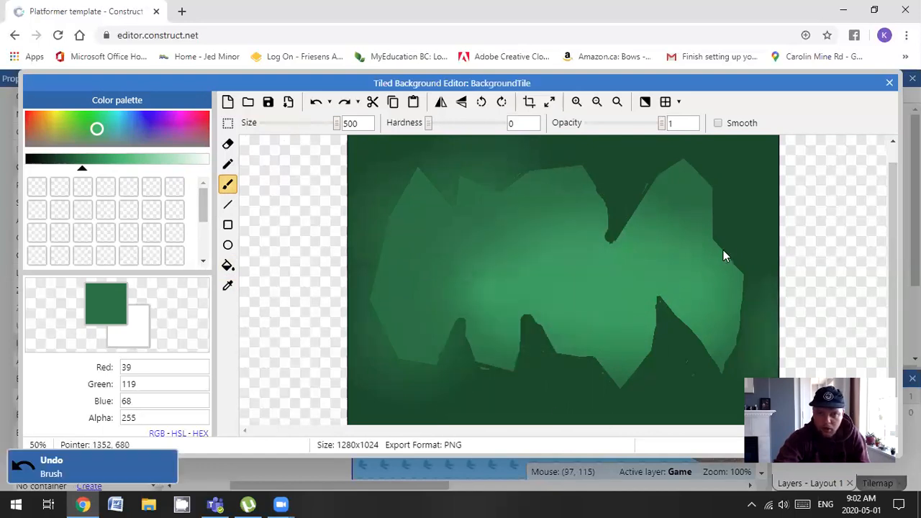
{"action": "key", "text": "ctrl+z"}
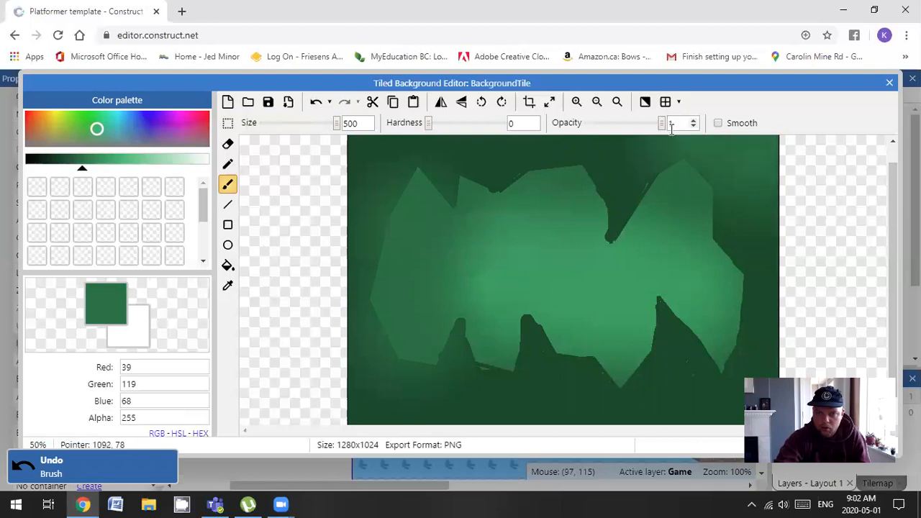
{"action": "left_click", "coordinate": [584, 146]}
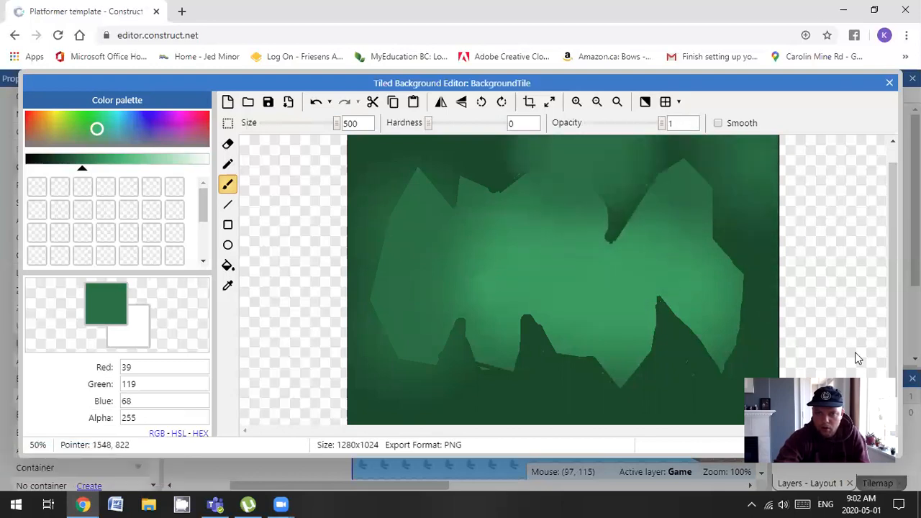
{"action": "key", "text": "ctrl+z"}
{"action": "key", "text": "ctrl+z"}
- Brush soft patches of the sampled green over the cave's dark borders, and close the image editor to return to the layout
{"action": "mouse_move", "coordinate": [655, 264]}
{"action": "left_mouse_down"}
{"action": "mouse_move", "coordinate": [725, 175]}
{"action": "mouse_move", "coordinate": [746, 164]}
{"action": "mouse_move", "coordinate": [695, 150]}
{"action": "mouse_move", "coordinate": [734, 172]}
{"action": "mouse_move", "coordinate": [800, 265]}
{"action": "mouse_move", "coordinate": [784, 350]}
{"action": "mouse_move", "coordinate": [814, 396]}
{"action": "left_mouse_up"}
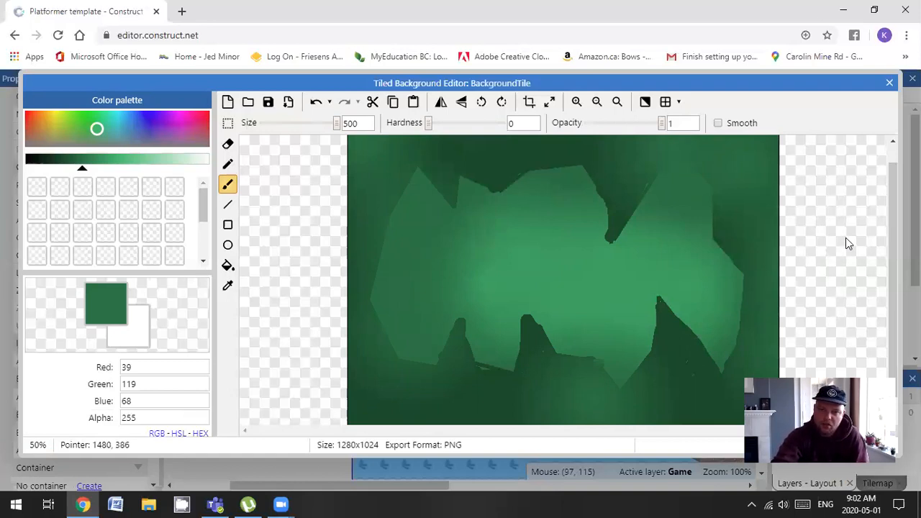
{"action": "left_click", "coordinate": [891, 84]}
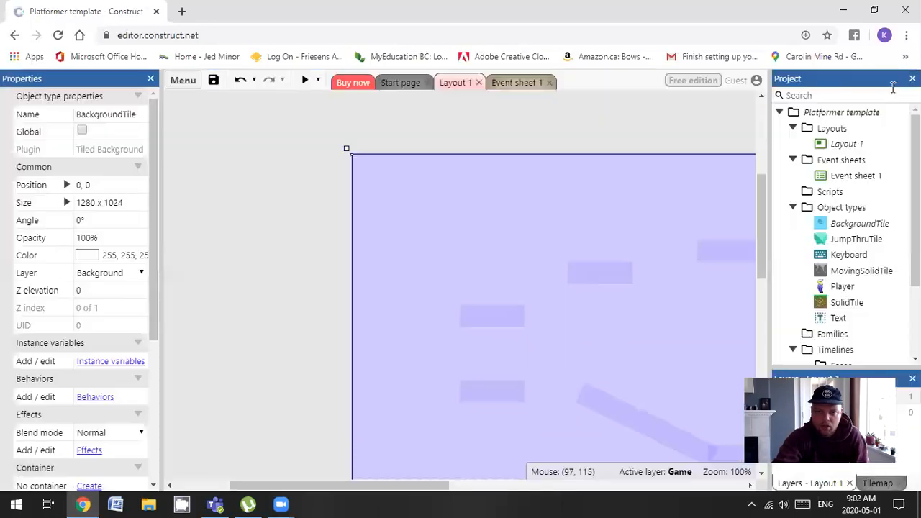
{"action": "left_click", "coordinate": [194, 230]}
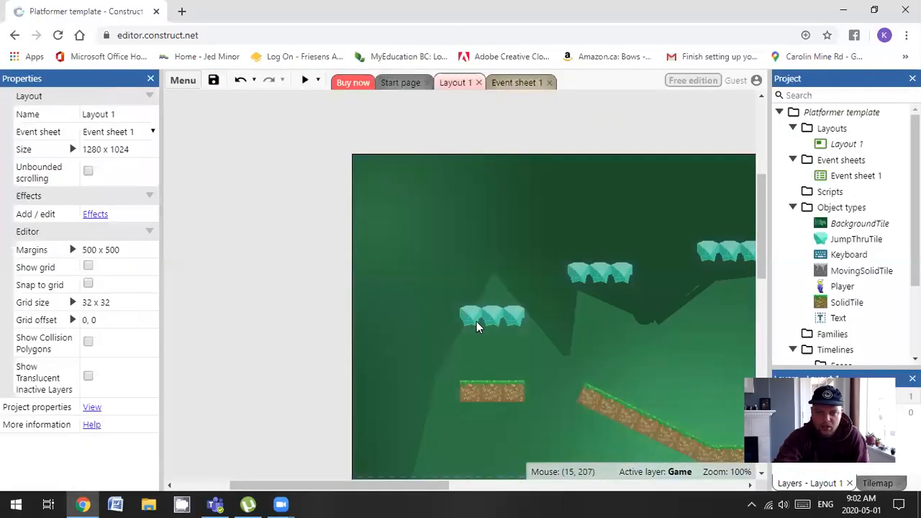
{"action": "scroll", "coordinate": [517, 321], "scroll_direction": "down", "scroll_amount": 5}
{"action": "scroll", "coordinate": [517, 321], "scroll_direction": "up", "scroll_amount": 3}
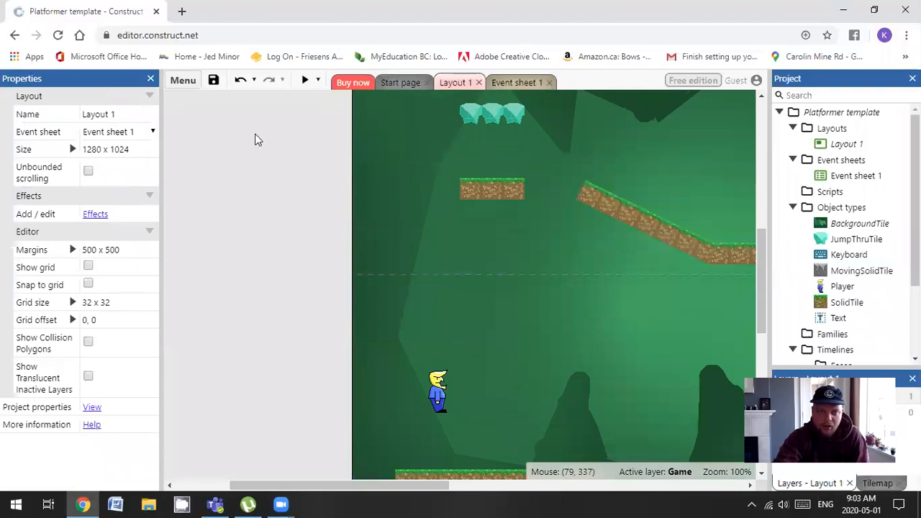
- Preview the game and run and jump the player across the platforms to check the new background
{"action": "left_click", "coordinate": [306, 81]}
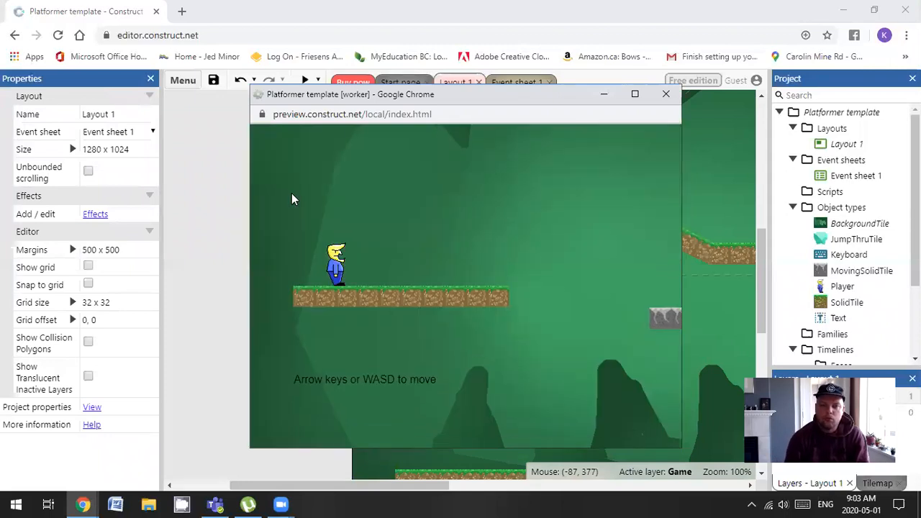
{"action": "key", "text": "Right"}
{"action": "key", "text": "Up"}
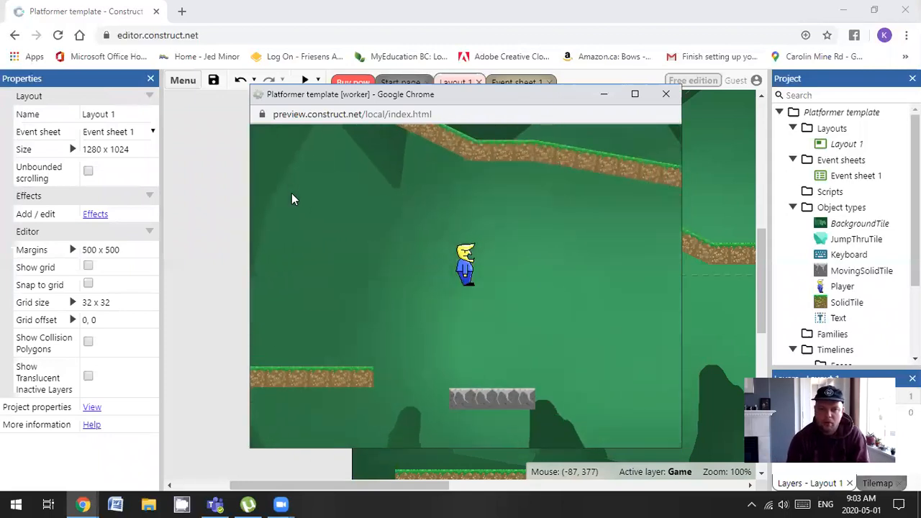
{"action": "key", "text": "Right"}
{"action": "key", "text": "Up"}
{"action": "key", "text": "Up"}
{"action": "key", "text": "Up"}
{"action": "key", "text": "Left"}
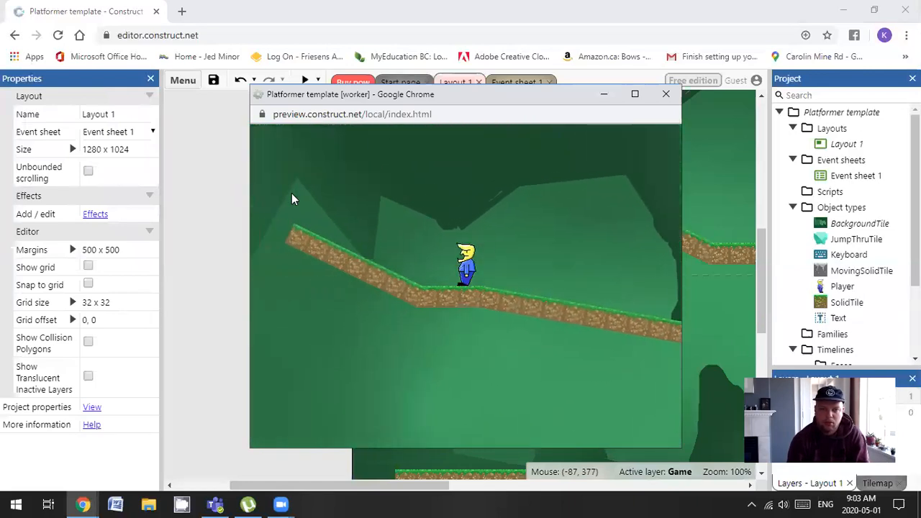
{"action": "key", "text": "Left"}
{"action": "key", "text": "Up"}
{"action": "key", "text": "Up"}
{"action": "key", "text": "Right"}
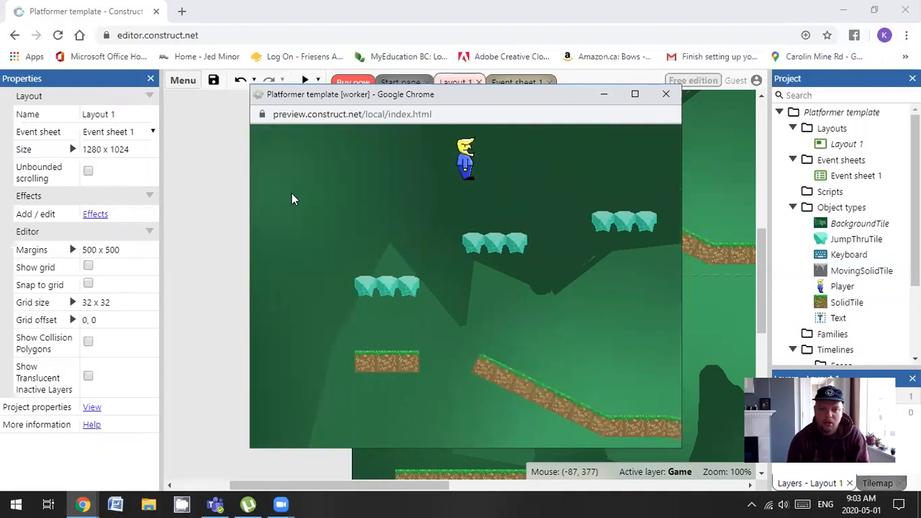
{"action": "key", "text": "Up"}
{"action": "key", "text": "Up"}
{"action": "key", "text": "Up"}
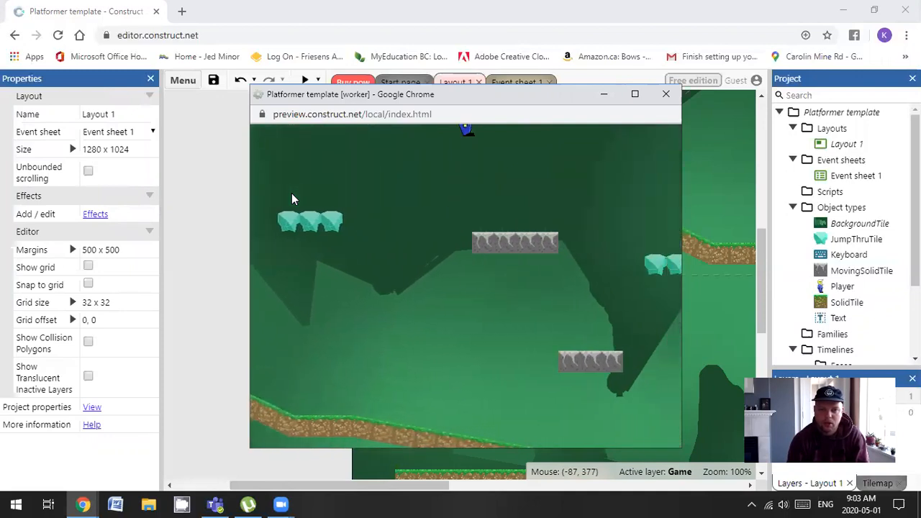
- Play-test the upper cave by jumping the player over the moving stone platforms to the right side and back to the left slope
{"action": "key", "text": "Right"}
{"action": "key", "text": "Up"}
{"action": "key", "text": "Left"}
{"action": "key", "text": "Up"}
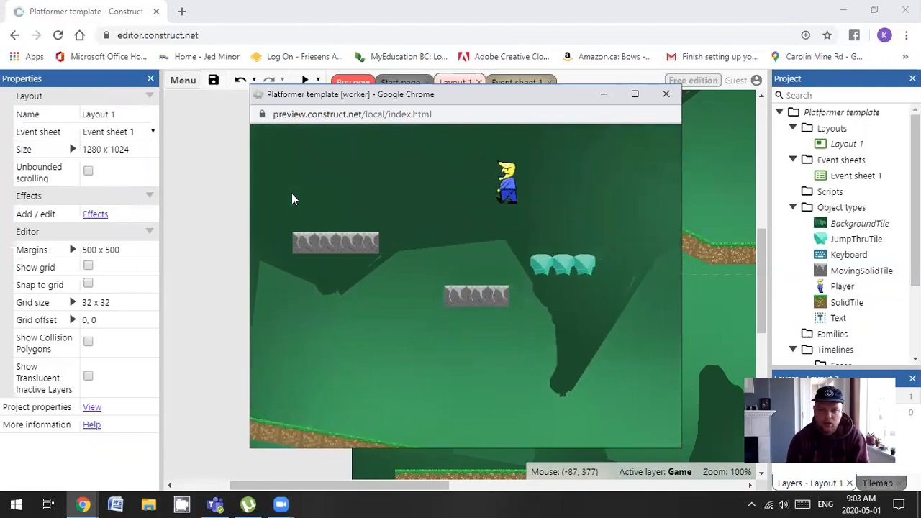
{"action": "key", "text": "Up"}
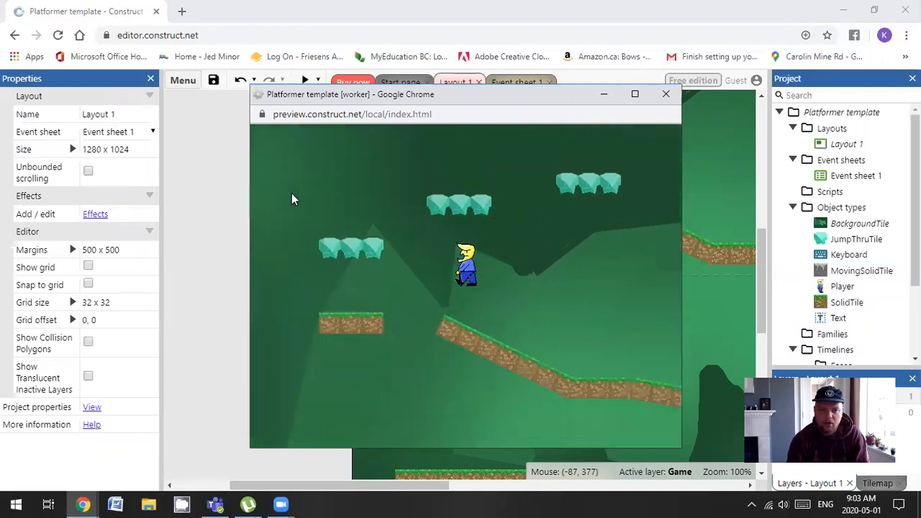
- Run the player through the lower cave past the moving stone platform and jump up through the stacked crystal platforms
{"action": "key", "text": "Right"}
{"action": "key", "text": "Up"}
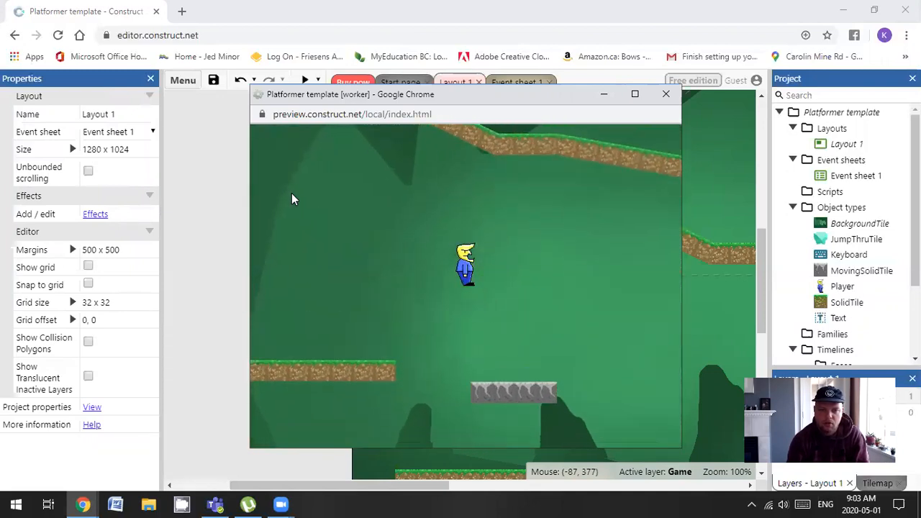
{"action": "key", "text": "Up"}
{"action": "key", "text": "Up"}
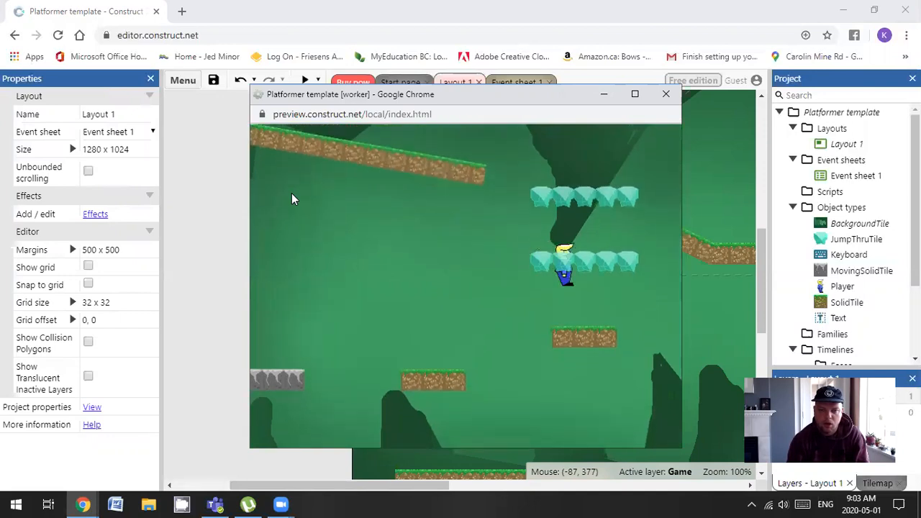
{"action": "key", "text": "Up"}
{"action": "key", "text": "Left"}
{"action": "key", "text": "Up"}
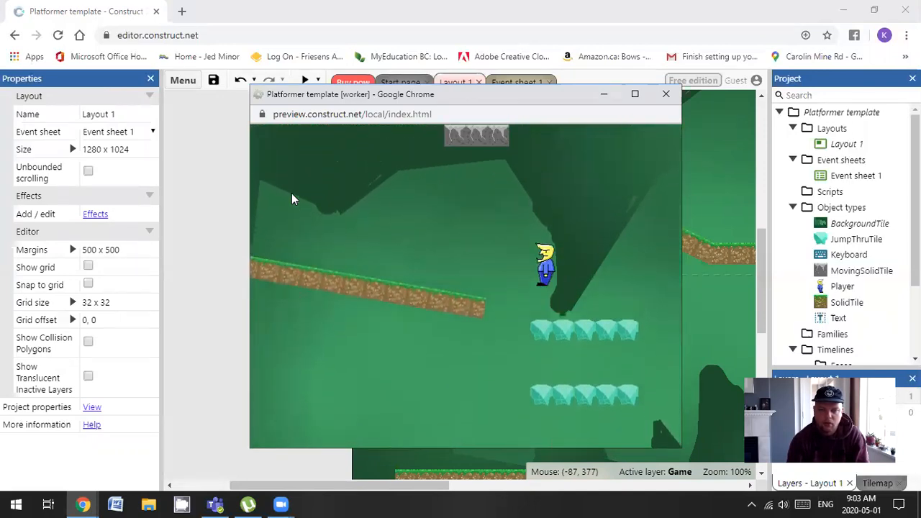
- Run the player left up the grassy slope and jump across the upper crystal platforms to the moving stone platform
{"action": "key", "text": "Left"}
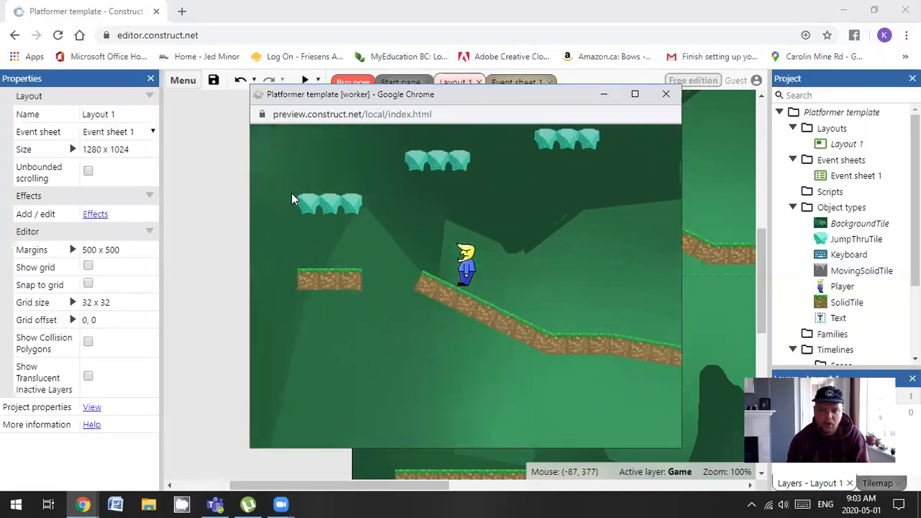
{"action": "key", "text": "Up"}
{"action": "key", "text": "Right"}
{"action": "key", "text": "Up"}
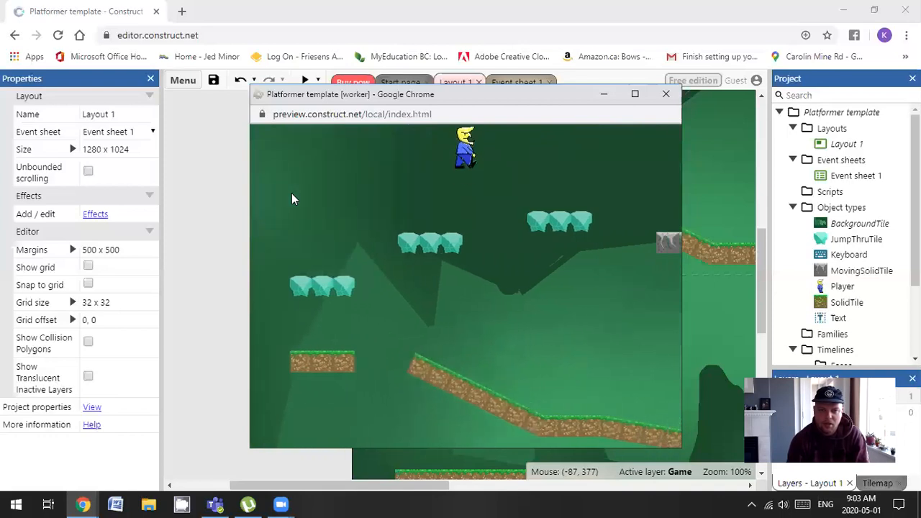
{"action": "key", "text": "Right"}
{"action": "key", "text": "Up"}
{"action": "key", "text": "Up"}
{"action": "key", "text": "Left"}
{"action": "key", "text": "Up"}
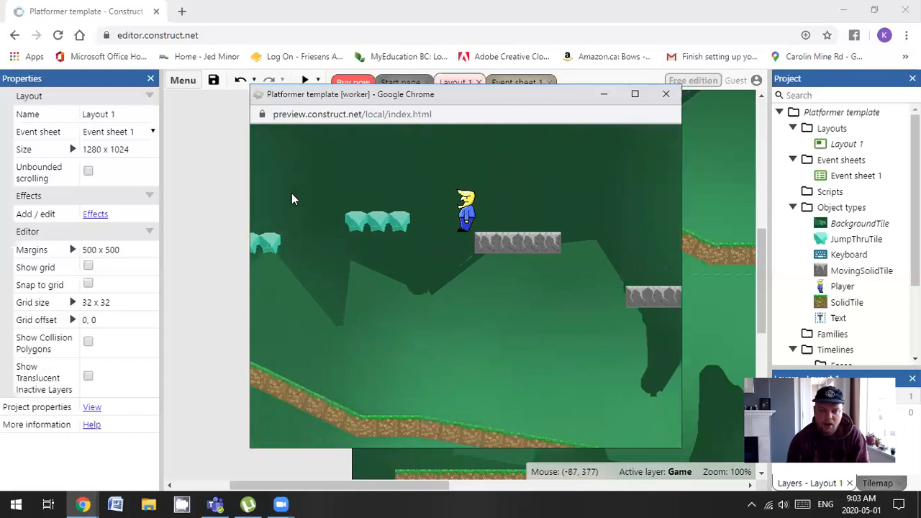
- Jump the player back to the leftmost crystal platform, and run right down the long grassy slope
{"action": "key", "text": "Up"}
{"action": "key", "text": "Up"}
{"action": "key", "text": "Right"}
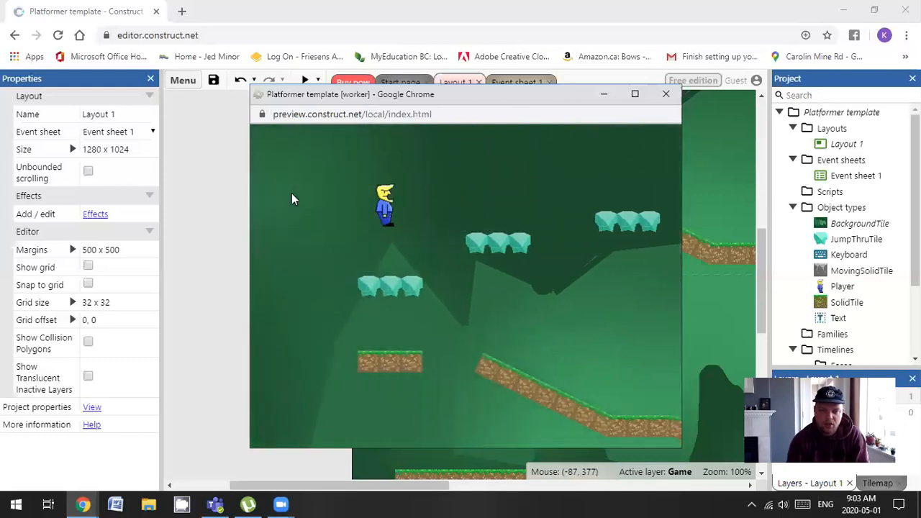
{"action": "key", "text": "Right"}
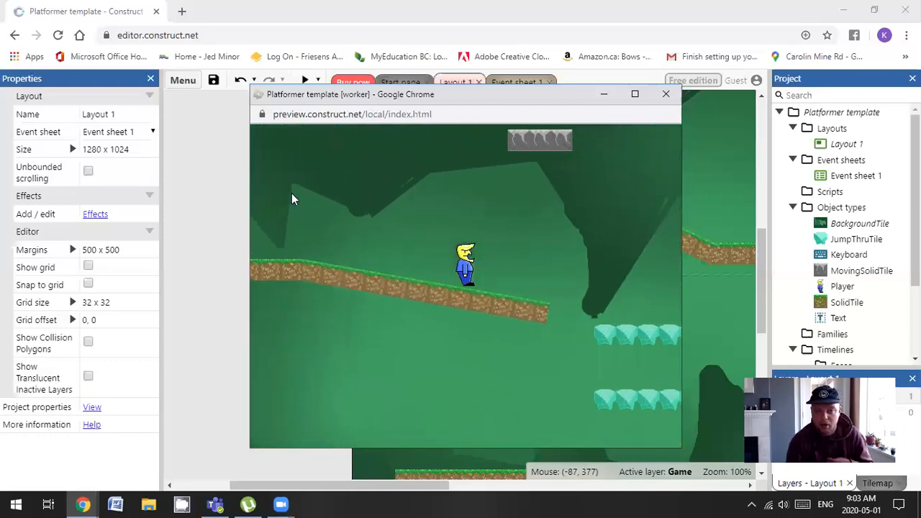
- Drop the player past the stacked crystal platforms and jump left through the lower cave to the long grassy ledge above the instruction text
{"action": "key", "text": "Up"}
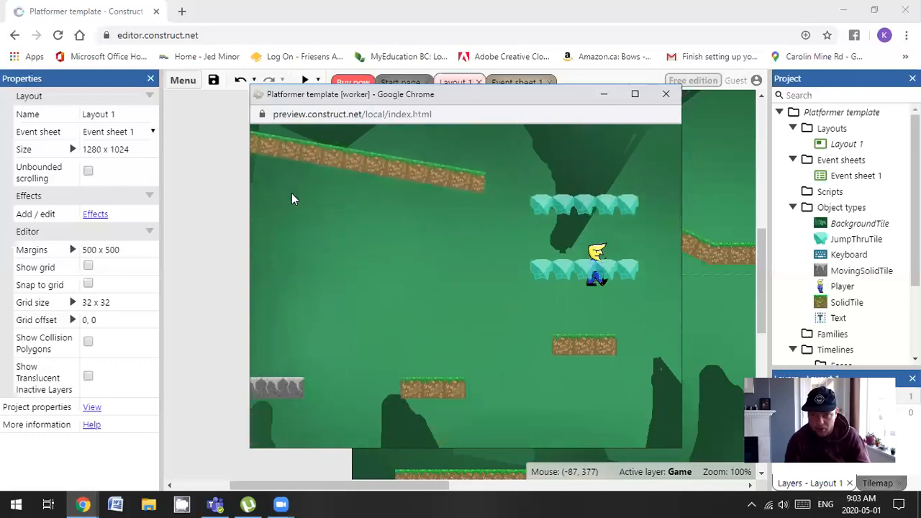
{"action": "key", "text": "Left"}
{"action": "key", "text": "Left"}
{"action": "key", "text": "Up"}
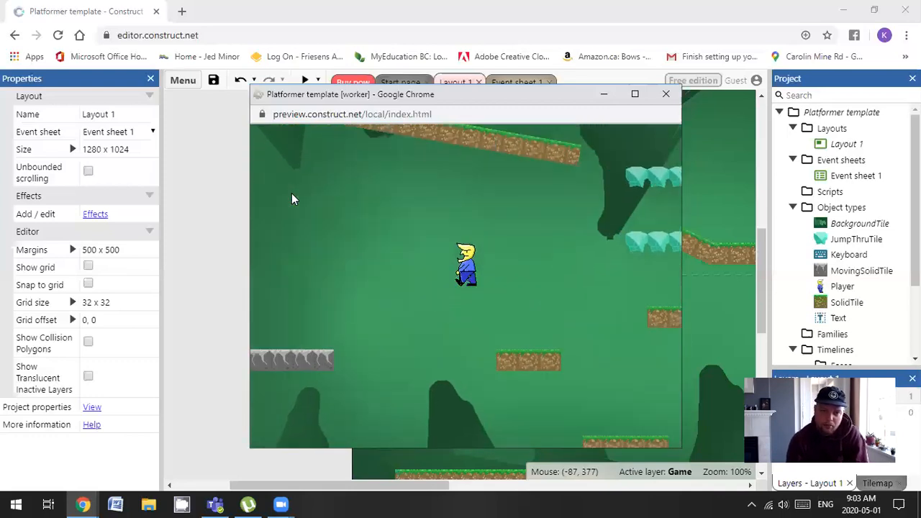
{"action": "key", "text": "Up"}
{"action": "key", "text": "Left"}
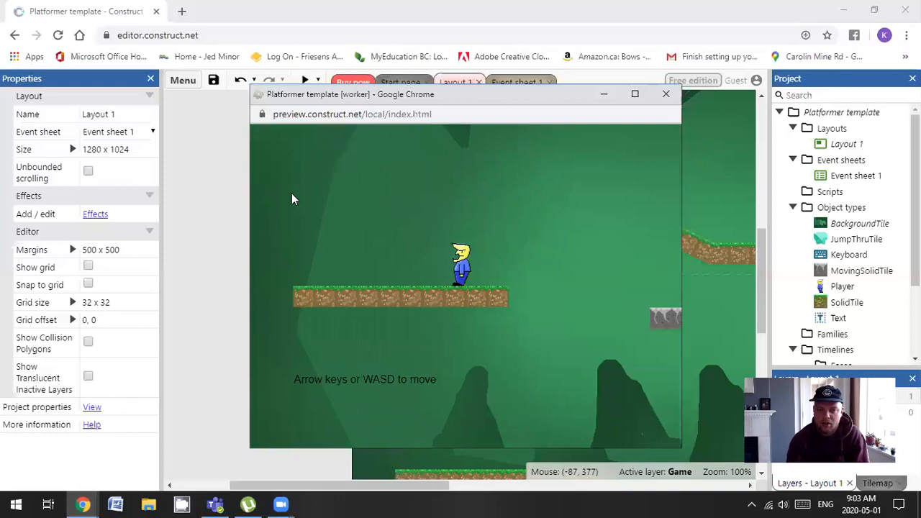